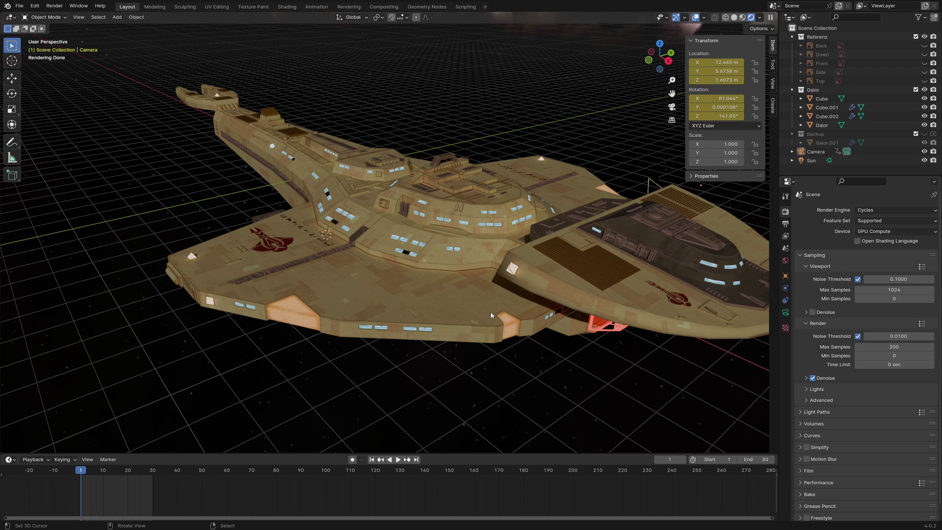
Orbit and zoom in close on the room-lit windows along the spaceship hull
{"action": "middle_click_drag", "start_coordinate": [427, 266], "coordinate": [497, 294]}
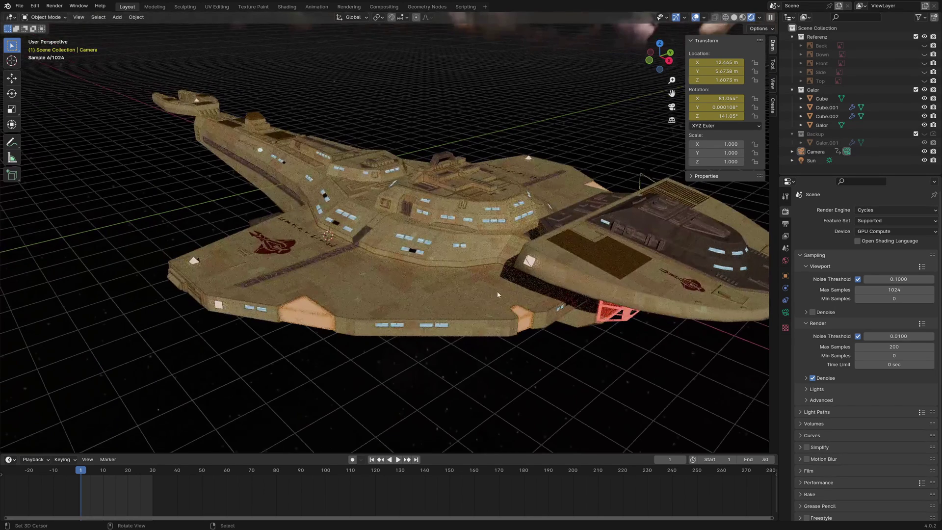
{"action": "scroll", "coordinate": [500, 296], "scroll_direction": "up", "scroll_amount": 10}
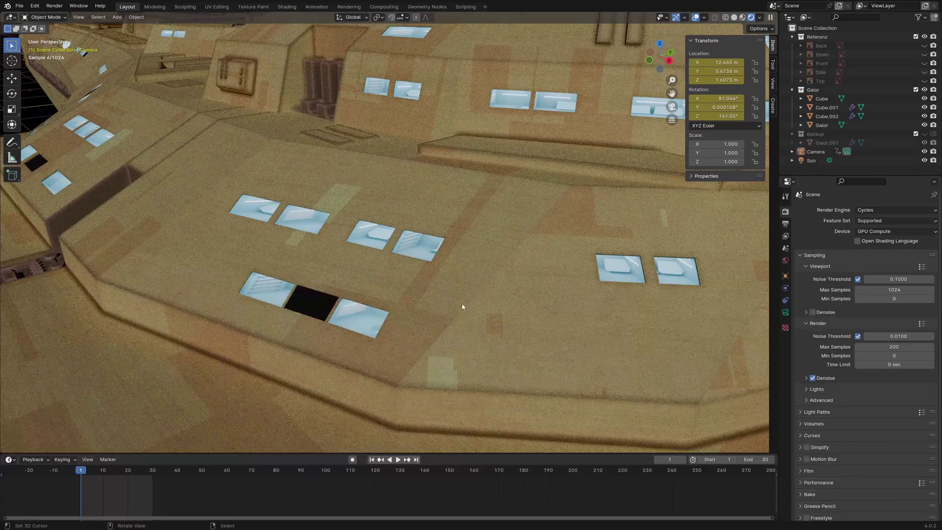
{"action": "middle_click_drag", "start_coordinate": [464, 307], "coordinate": [503, 310]}
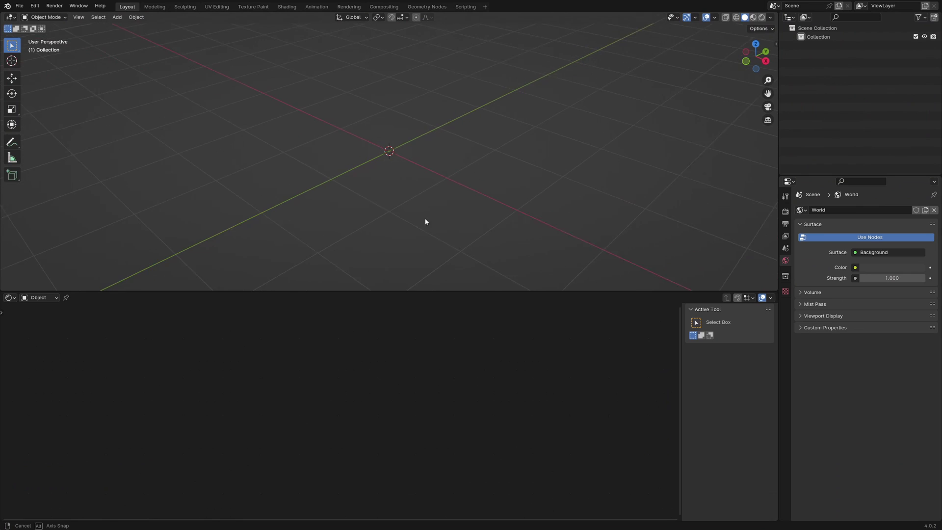
Add a plane, stand it upright 90° about X, and apply all transforms
{"action": "key", "text": "shift+a"}
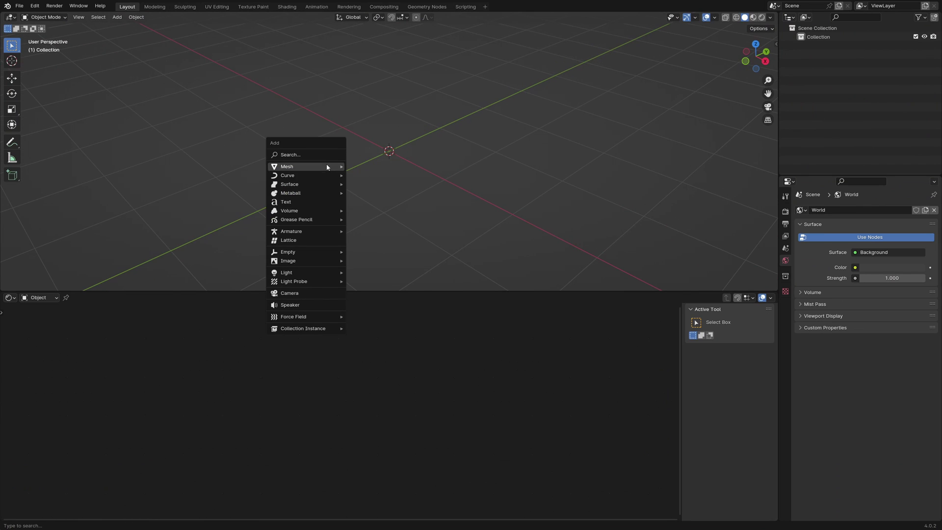
{"action": "mouse_move", "coordinate": [324, 165]}
{"action": "left_click", "coordinate": [361, 165]}
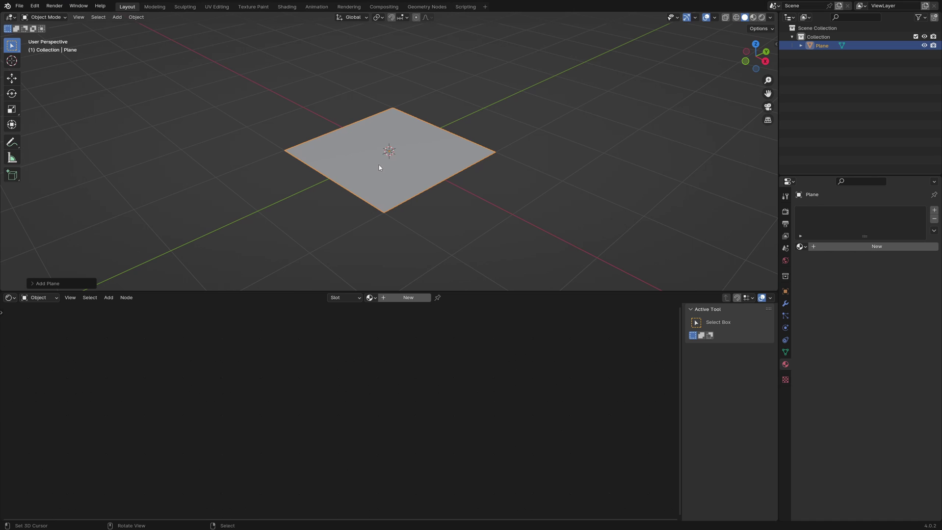
{"action": "type", "text": "rx90"}
{"action": "key", "text": "Return"}
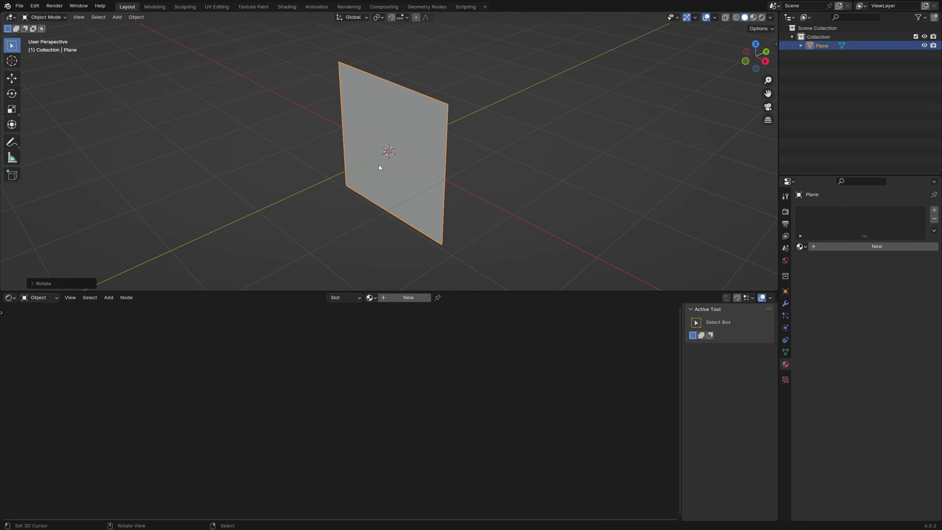
{"action": "key", "text": "ctrl+a"}
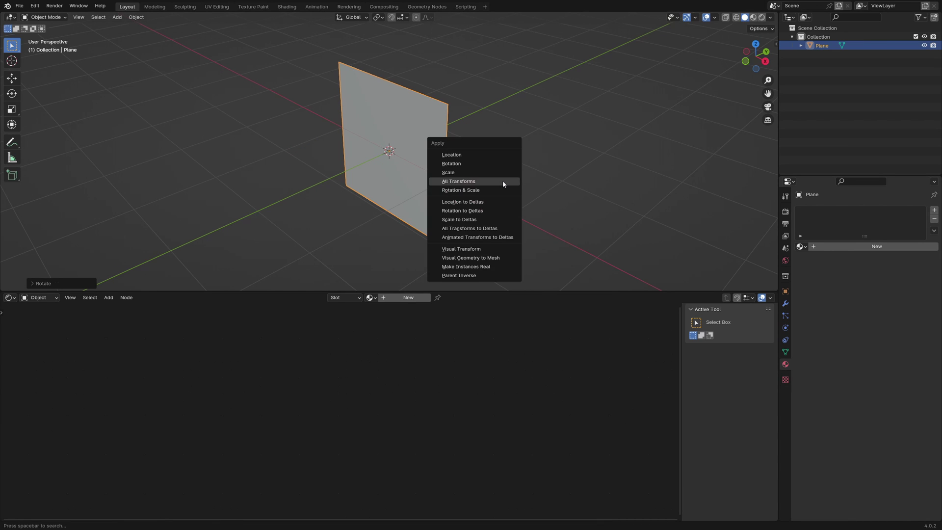
{"action": "left_click", "coordinate": [502, 182]}
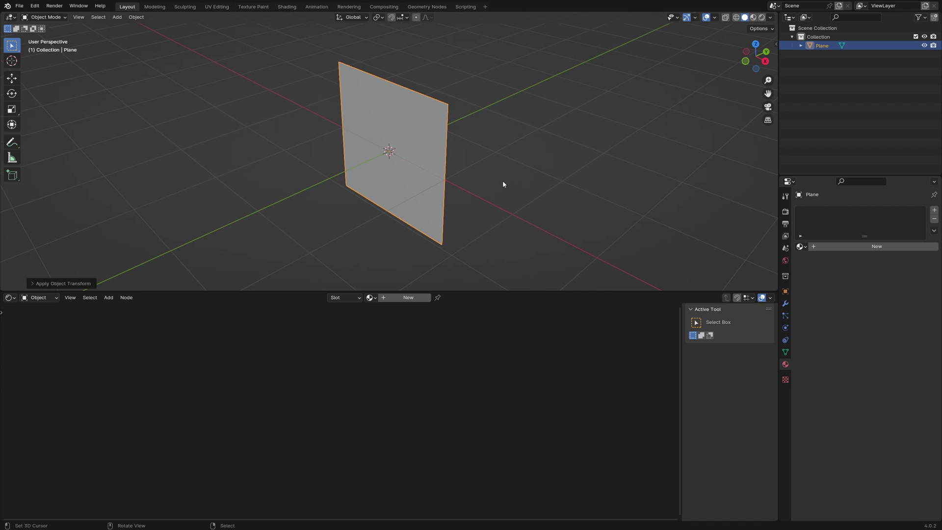
Give the plane a new material with an Environment Texture node replacing Principled BSDF
{"action": "left_click", "coordinate": [832, 250]}
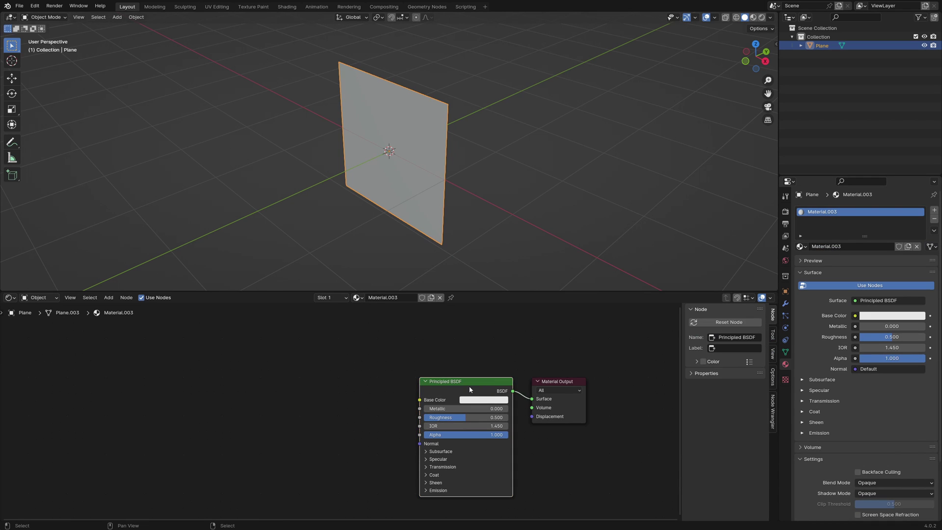
{"action": "key", "text": "x"}
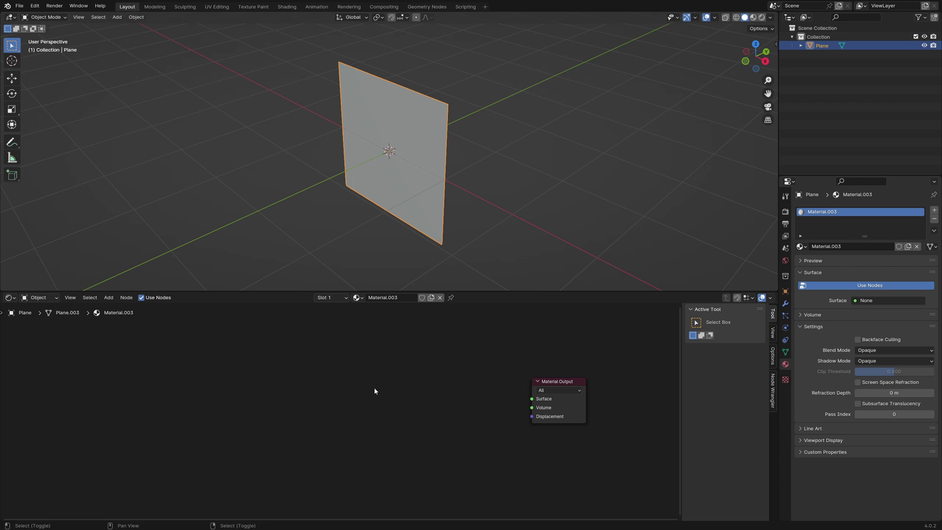
{"action": "key", "text": "shift+a"}
{"action": "mouse_move", "coordinate": [363, 446]}
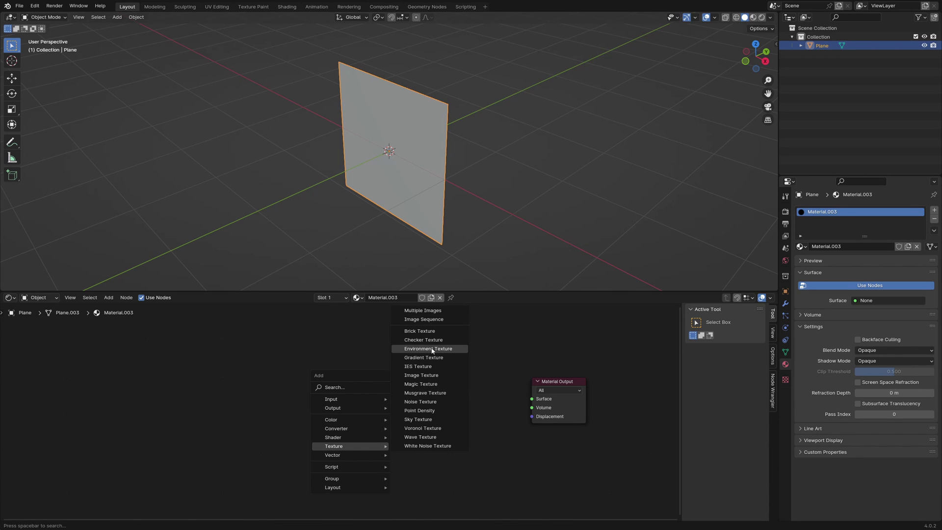
{"action": "left_click", "coordinate": [426, 349]}
{"action": "left_click", "coordinate": [359, 377]}
Load Raum02.exr into the Environment Texture and connect its colour to the surface
{"action": "left_click", "coordinate": [433, 401]}
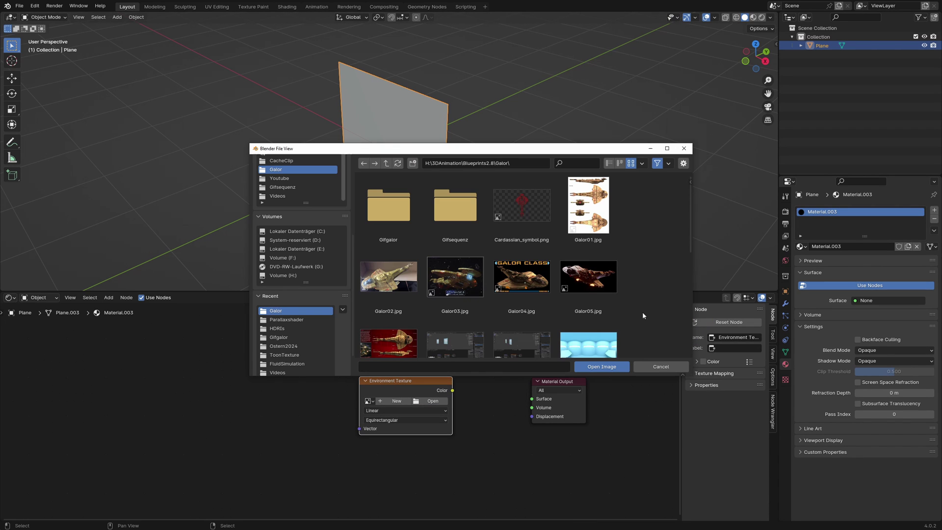
{"action": "scroll", "coordinate": [638, 316], "scroll_direction": "down", "scroll_amount": 3}
{"action": "scroll", "coordinate": [638, 316], "scroll_direction": "down", "scroll_amount": 2}
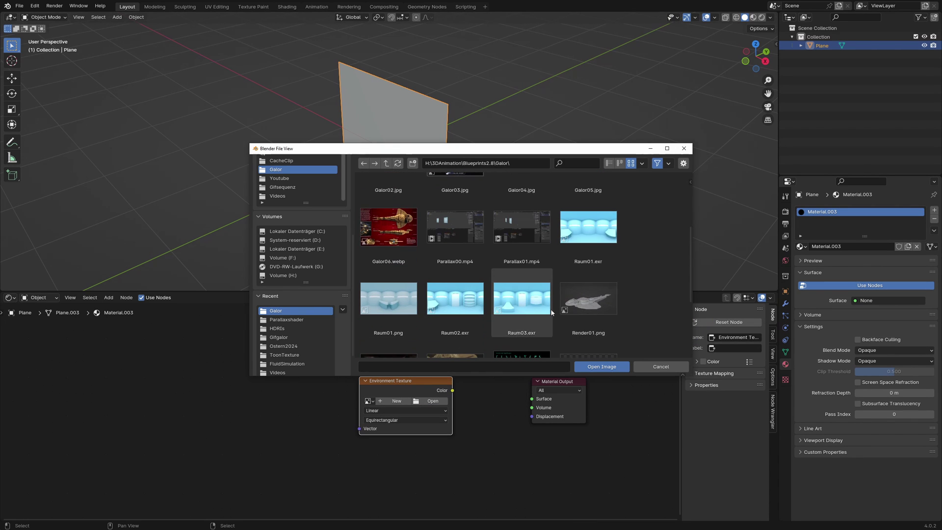
{"action": "left_click", "coordinate": [465, 313]}
{"action": "left_click", "coordinate": [594, 370]}
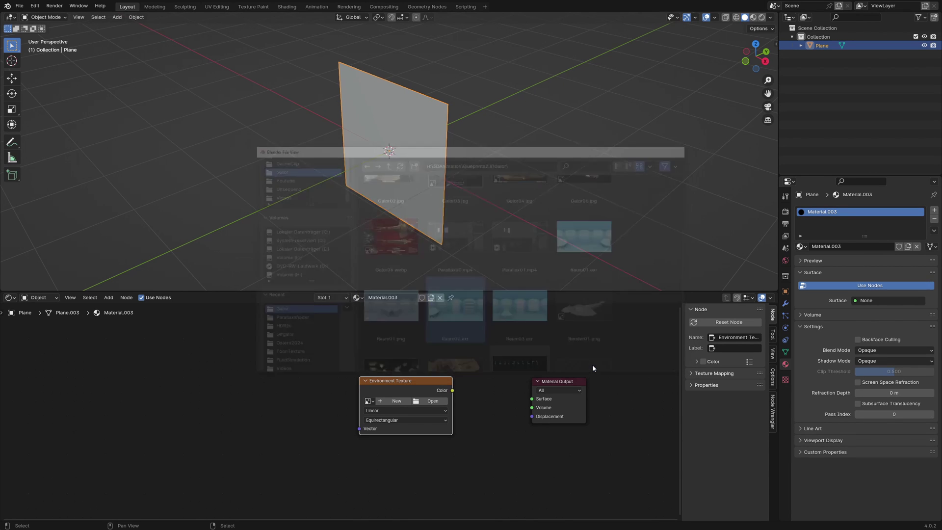
{"action": "left_click_drag", "start_coordinate": [453, 392], "coordinate": [532, 398]}
Add a Parallax_group node feeding the Raum02.exr texture's Vector input
{"action": "key", "text": "shift+a"}
{"action": "mouse_move", "coordinate": [230, 447]}
{"action": "left_click", "coordinate": [276, 448]}
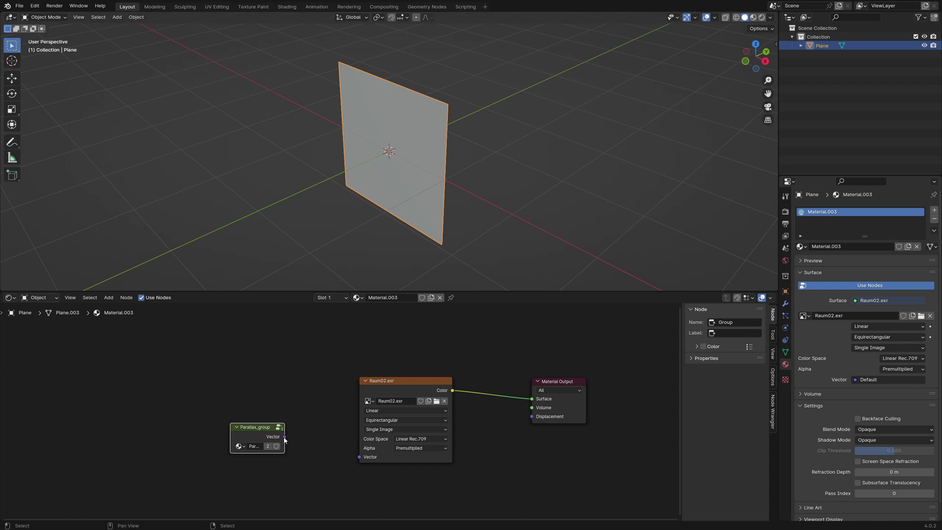
{"action": "mouse_move", "coordinate": [284, 437]}
{"action": "left_mouse_down"}
{"action": "mouse_move", "coordinate": [347, 466]}
{"action": "mouse_move", "coordinate": [360, 457]}
{"action": "left_mouse_up"}
View the plane front-on in Rendered shading, then open Parallax_group's inner nodes
{"action": "left_click", "coordinate": [762, 17]}
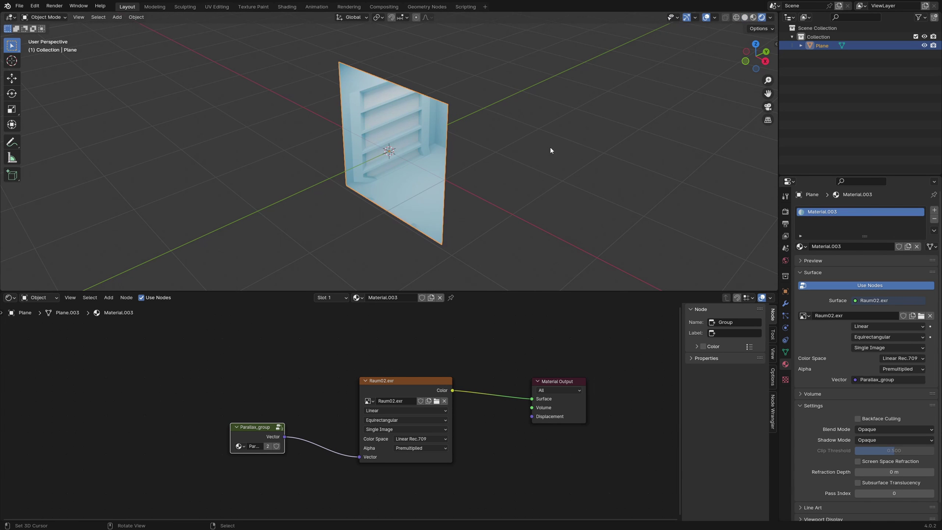
{"action": "middle_click_drag", "start_coordinate": [551, 150], "coordinate": [572, 126]}
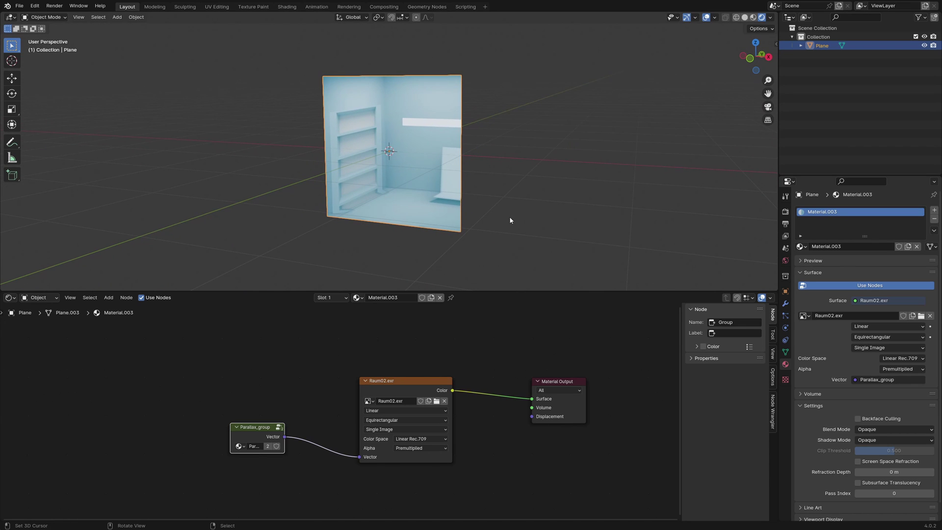
{"action": "middle_click_drag", "start_coordinate": [510, 220], "coordinate": [511, 219]}
{"action": "scroll", "coordinate": [298, 425], "scroll_direction": "down", "scroll_amount": 3}
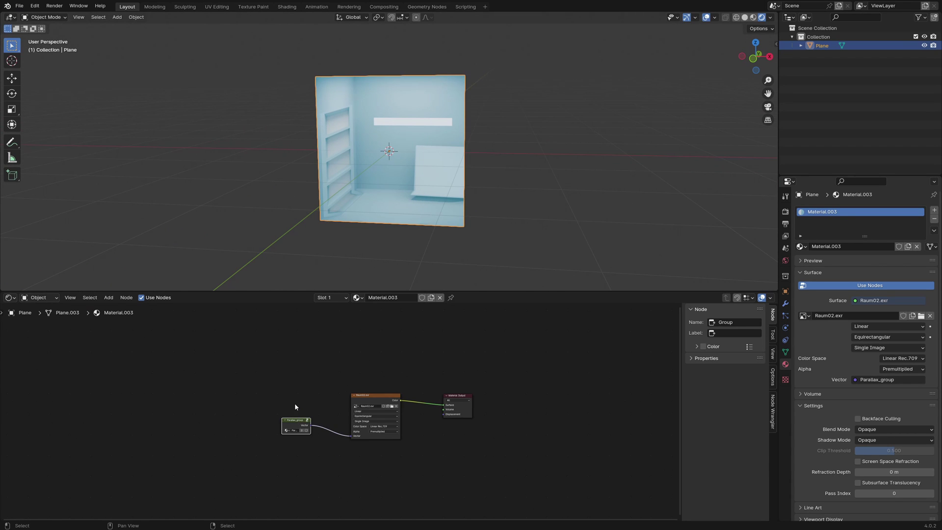
{"action": "key", "text": "Tab"}
{"action": "scroll", "coordinate": [294, 406], "scroll_direction": "up", "scroll_amount": 2}
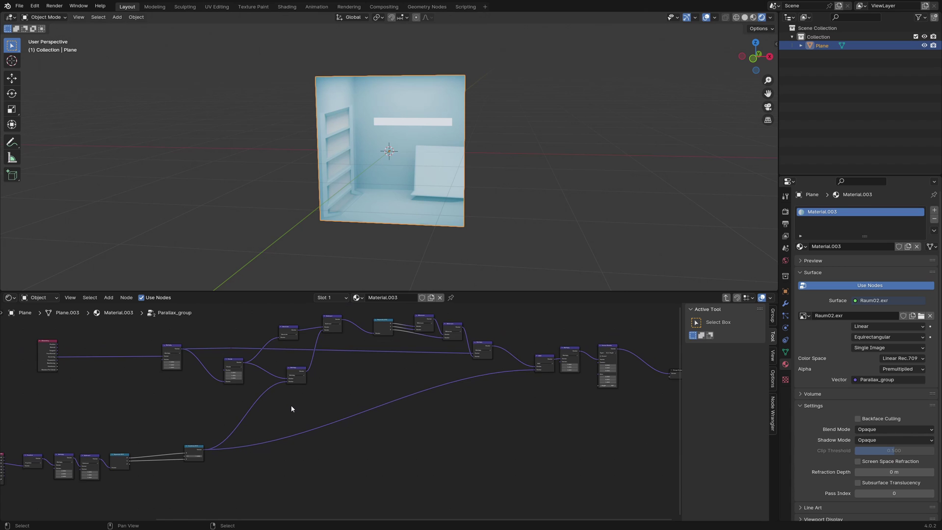
{"action": "scroll", "coordinate": [291, 409], "scroll_direction": "down", "scroll_amount": 1}
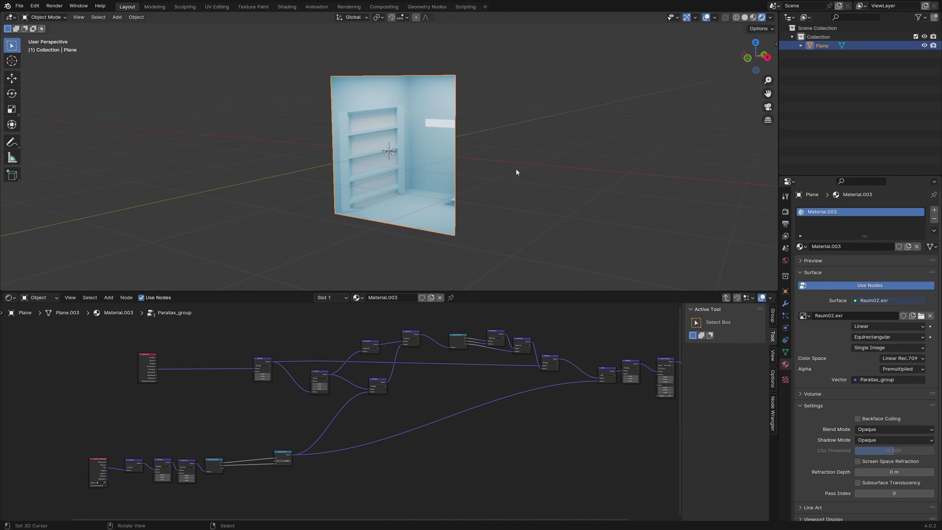
Rotate the plane and check the room interior from another angle
{"action": "key", "text": "r"}
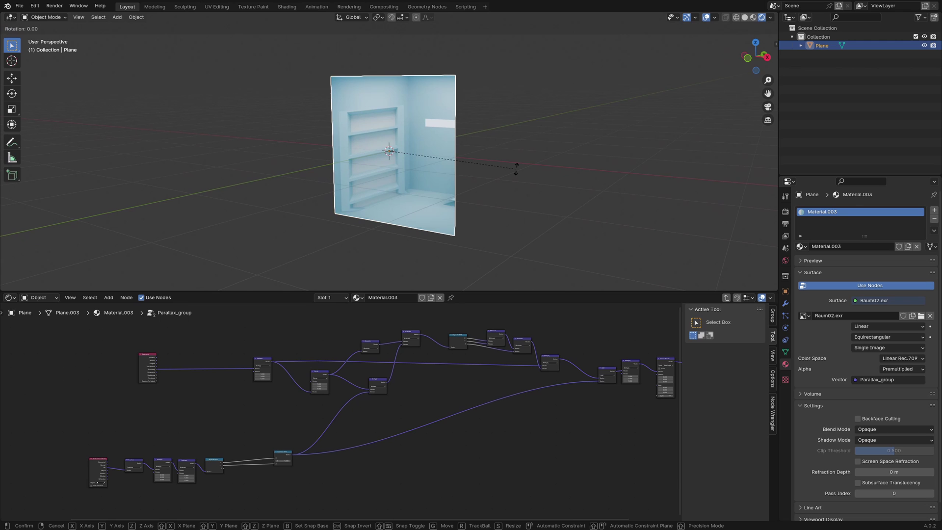
{"action": "left_click", "coordinate": [516, 172]}
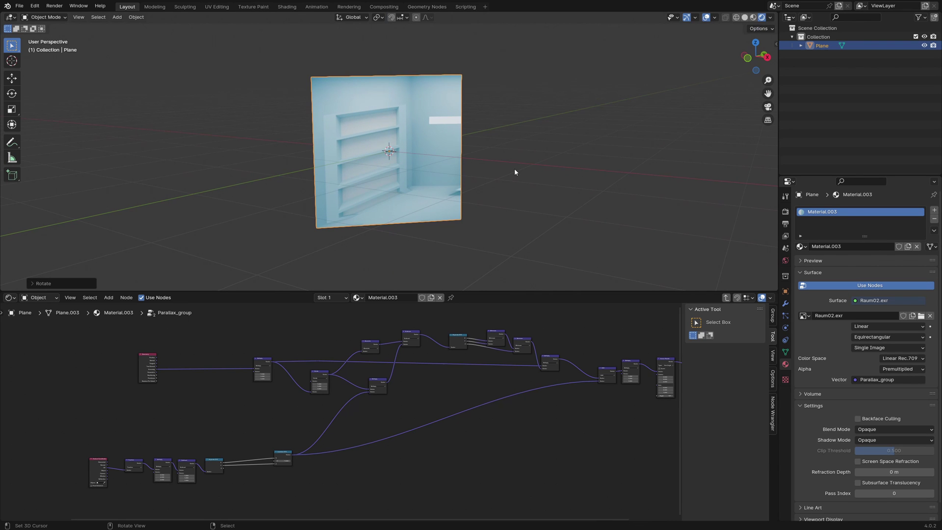
{"action": "mouse_move", "coordinate": [525, 171]}
{"action": "middle_mouse_down"}
{"action": "mouse_move", "coordinate": [515, 154]}
{"action": "mouse_move", "coordinate": [508, 161]}
{"action": "mouse_move", "coordinate": [521, 175]}
{"action": "mouse_move", "coordinate": [542, 168]}
{"action": "mouse_move", "coordinate": [547, 151]}
{"action": "mouse_move", "coordinate": [535, 140]}
{"action": "mouse_move", "coordinate": [531, 158]}
{"action": "middle_mouse_up"}
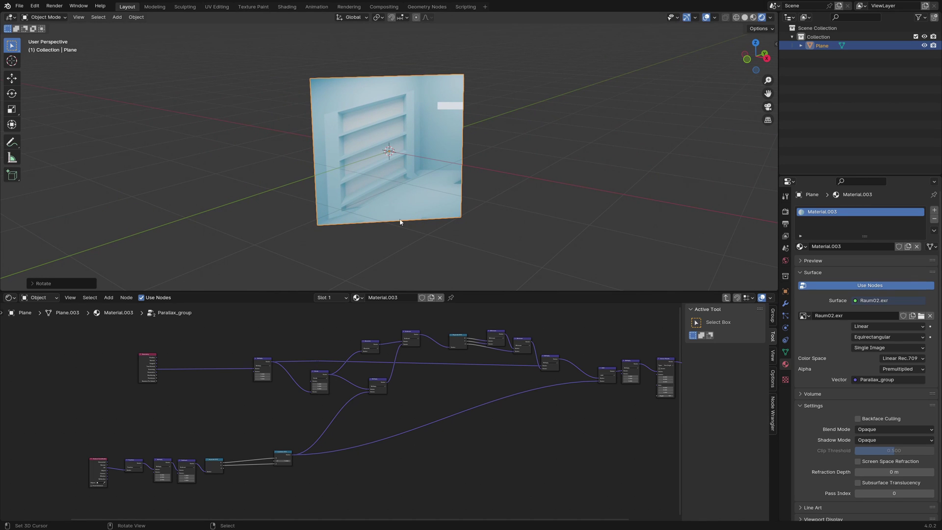
Insert a Vector Transform node between Geometry and Multiply inside Parallax_group
{"action": "middle_click_drag", "start_coordinate": [236, 351], "coordinate": [320, 361]}
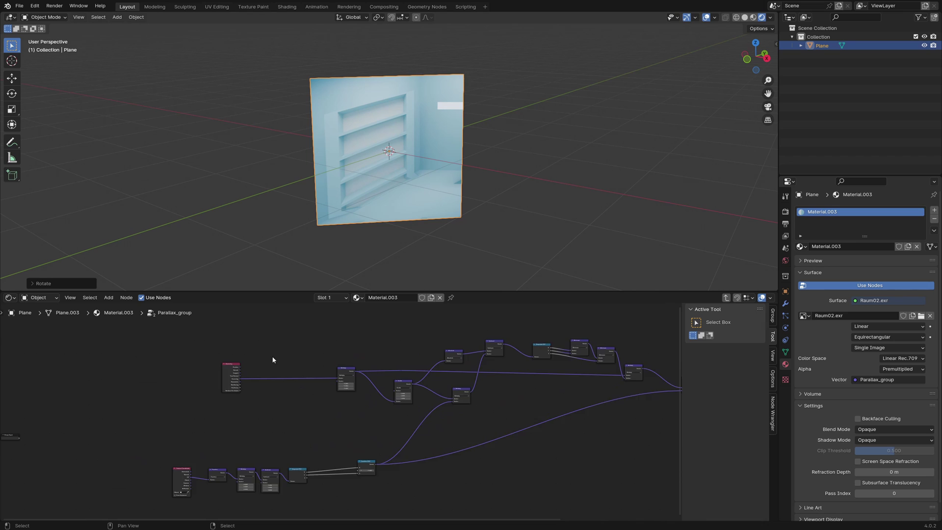
{"action": "scroll", "coordinate": [273, 360], "scroll_direction": "up", "scroll_amount": 2}
{"action": "key", "text": "shift+a"}
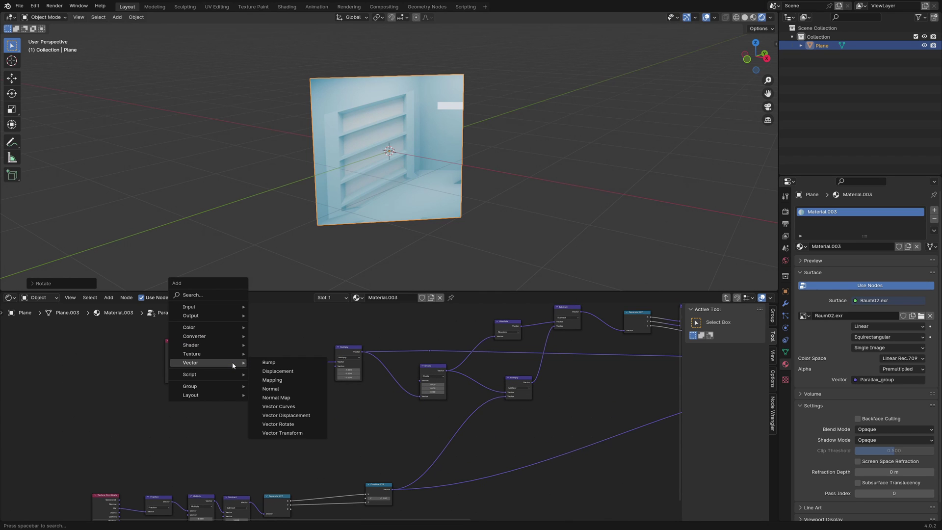
{"action": "mouse_move", "coordinate": [230, 362]}
{"action": "left_click", "coordinate": [284, 431]}
{"action": "left_click", "coordinate": [241, 344]}
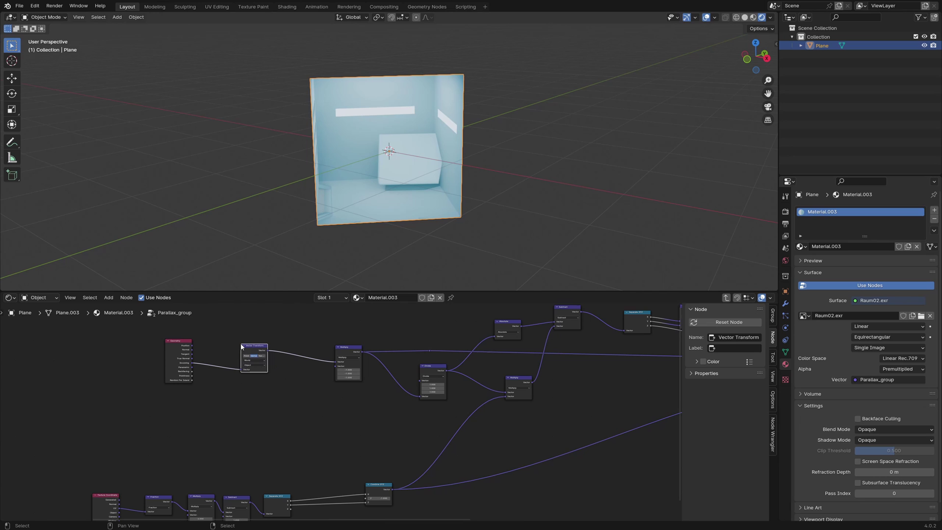
{"action": "mouse_move", "coordinate": [528, 167]}
{"action": "middle_mouse_down"}
{"action": "mouse_move", "coordinate": [487, 162]}
{"action": "mouse_move", "coordinate": [521, 170]}
{"action": "middle_mouse_up"}
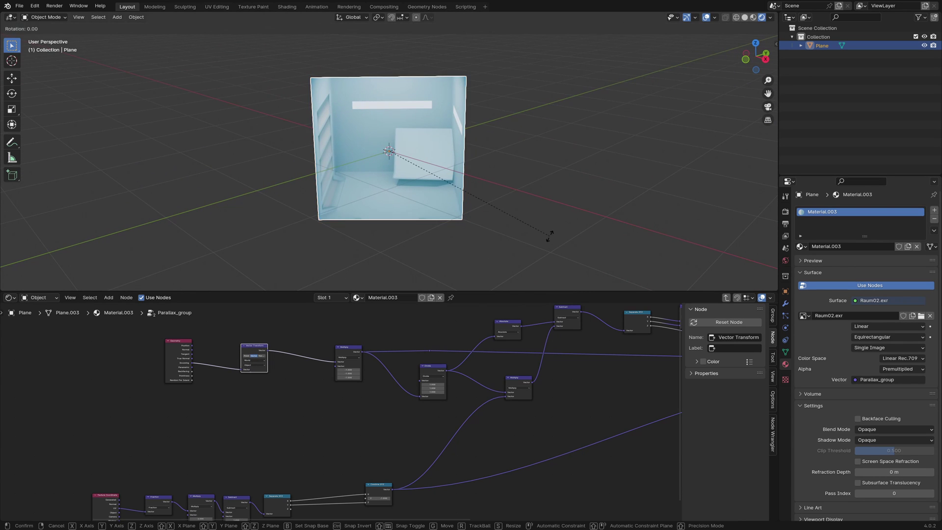
Turn the plane 90° about Z and check its room interior
{"action": "key", "text": "r"}
{"action": "key", "text": "z"}
{"action": "key", "text": "9"}
{"action": "key", "text": "0"}
{"action": "key", "text": "Return"}
{"action": "middle_click_drag", "start_coordinate": [549, 235], "coordinate": [475, 209]}
Turn the plane another 90° about Z, then clear its rotation to zero
{"action": "key", "text": "r"}
{"action": "key", "text": "z"}
{"action": "key", "text": "9"}
{"action": "key", "text": "0"}
{"action": "key", "text": "Return"}
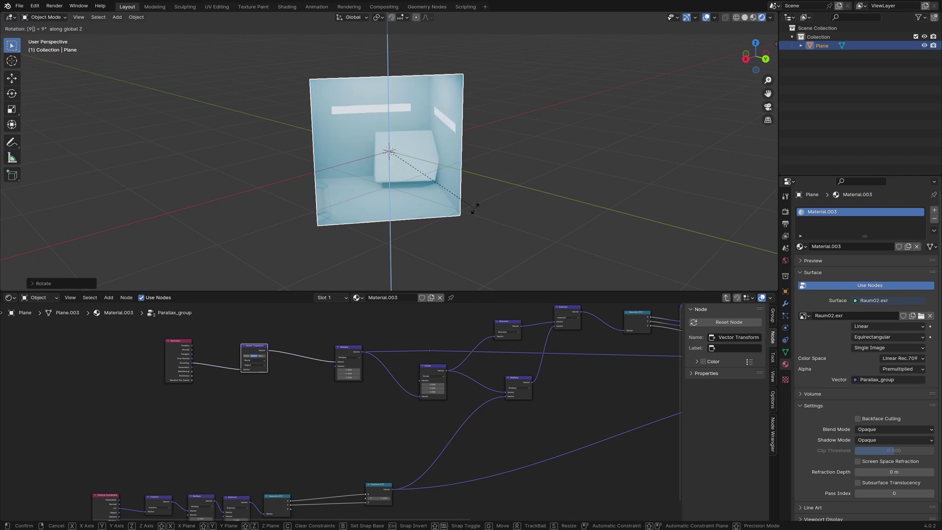
{"action": "middle_click_drag", "start_coordinate": [578, 193], "coordinate": [492, 183]}
{"action": "key", "text": "alt+r"}
In Edit Mode, move the window plane to the left
{"action": "key", "text": "Tab"}
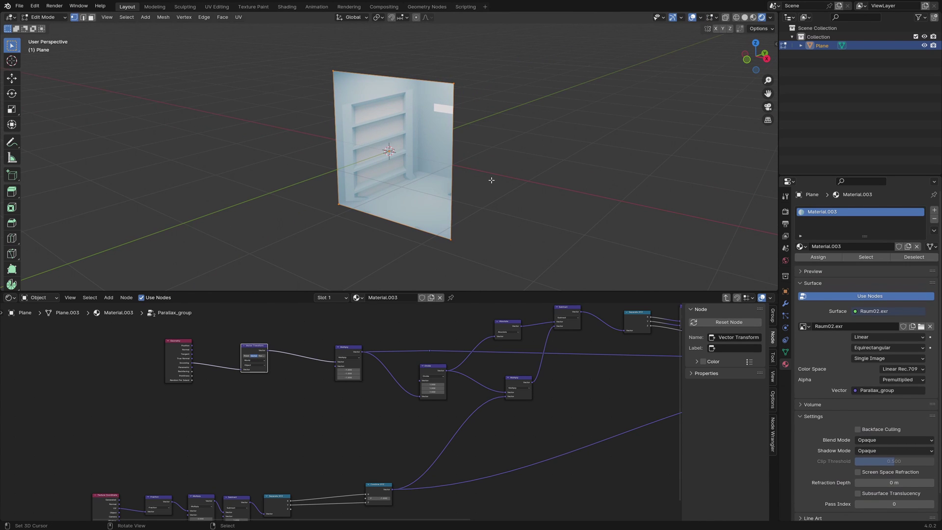
{"action": "key", "text": "g"}
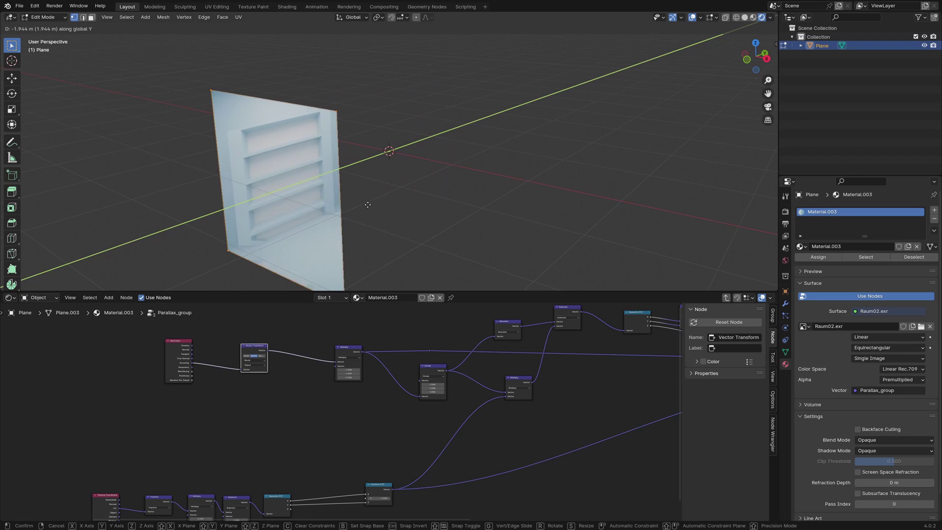
{"action": "left_click", "coordinate": [317, 212]}
{"action": "middle_click_drag", "start_coordinate": [317, 213], "coordinate": [387, 208]}
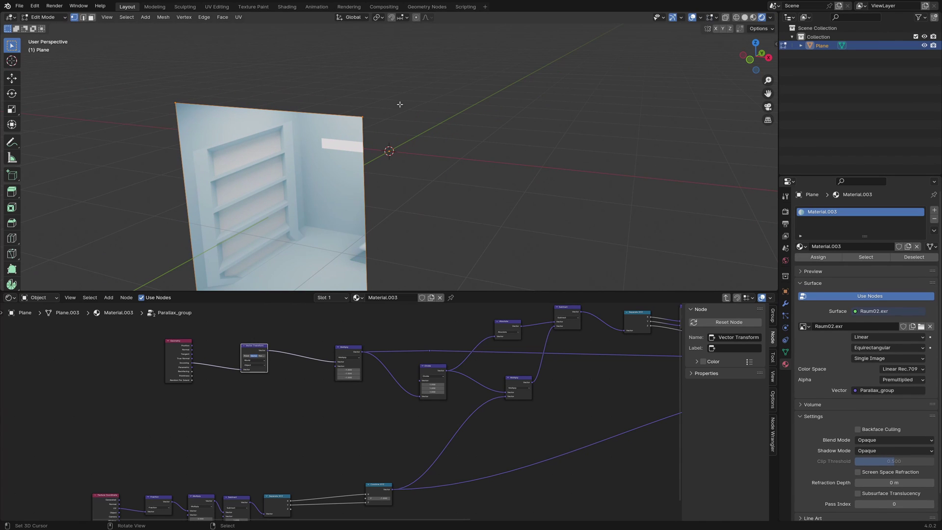
Set the transform pivot point to the 3D Cursor
{"action": "left_click", "coordinate": [378, 18]}
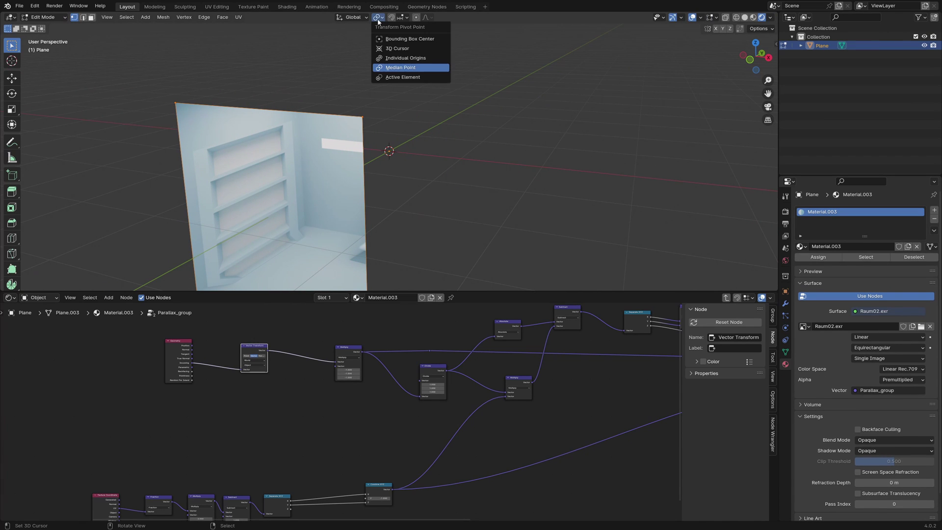
{"action": "left_click", "coordinate": [391, 48]}
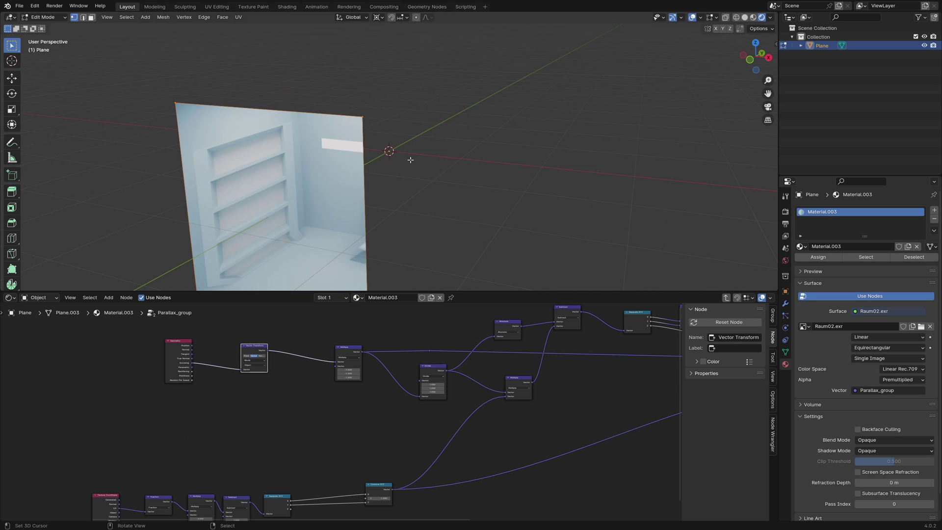
{"action": "middle_click_drag", "start_coordinate": [410, 160], "coordinate": [405, 173]}
{"action": "key", "text": "ctrl+z"}
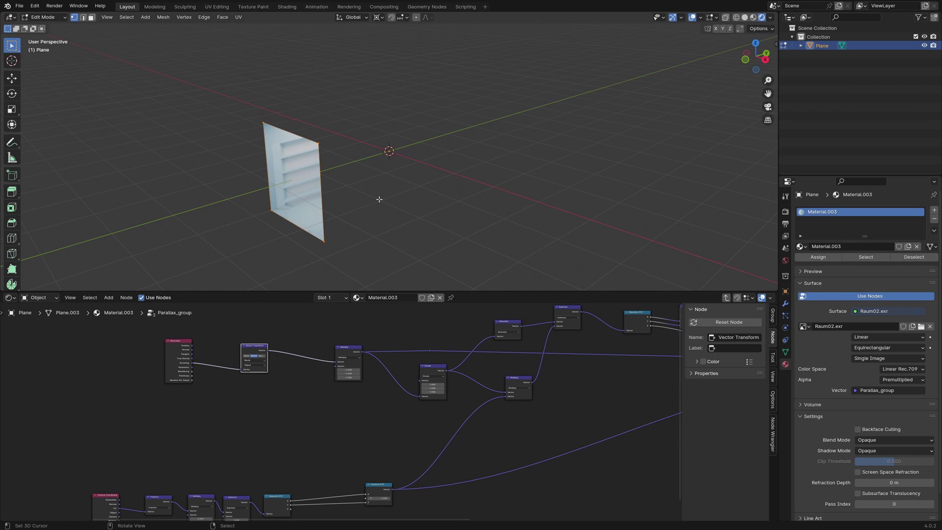
Duplicate the panel rotated about Z and repeat until the octagonal ring closes
{"action": "key", "text": "g"}
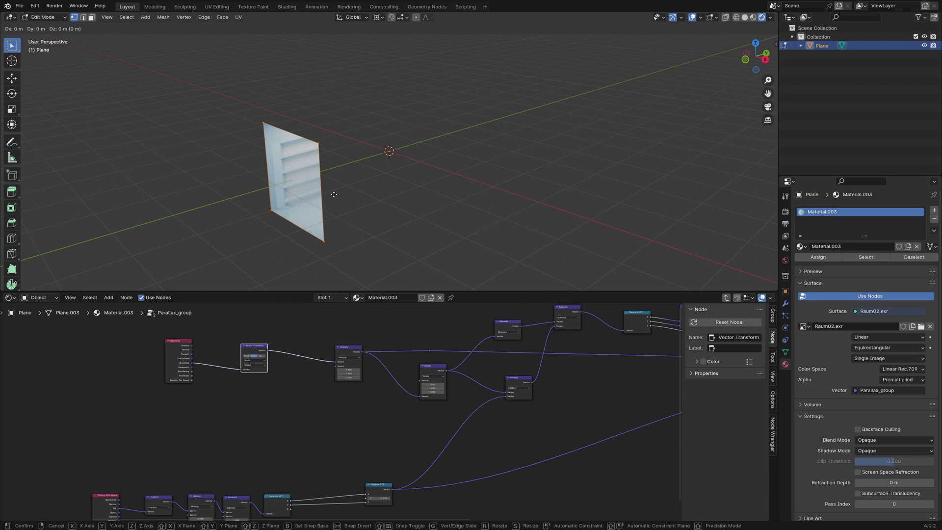
{"action": "key", "text": "z"}
{"action": "left_click", "coordinate": [347, 200]}
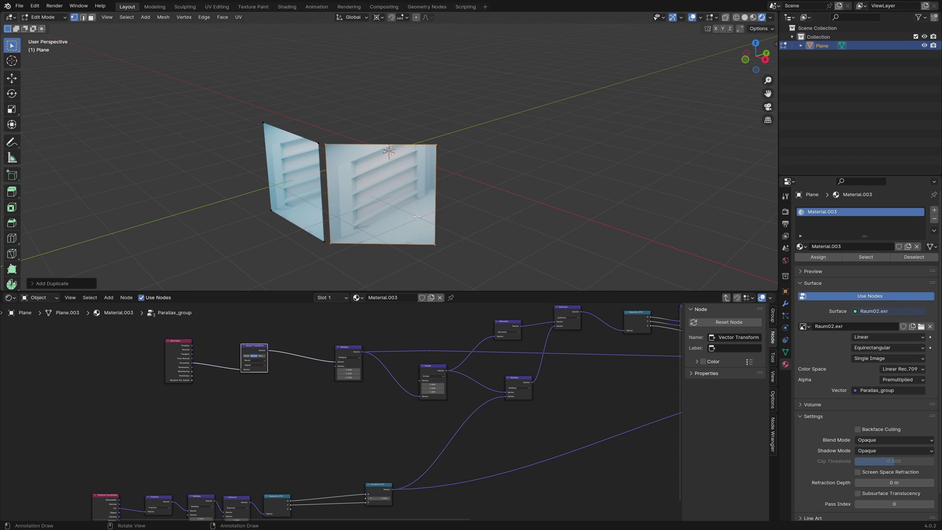
{"action": "key", "text": "shift+r"}
{"action": "key", "text": "shift+r"}
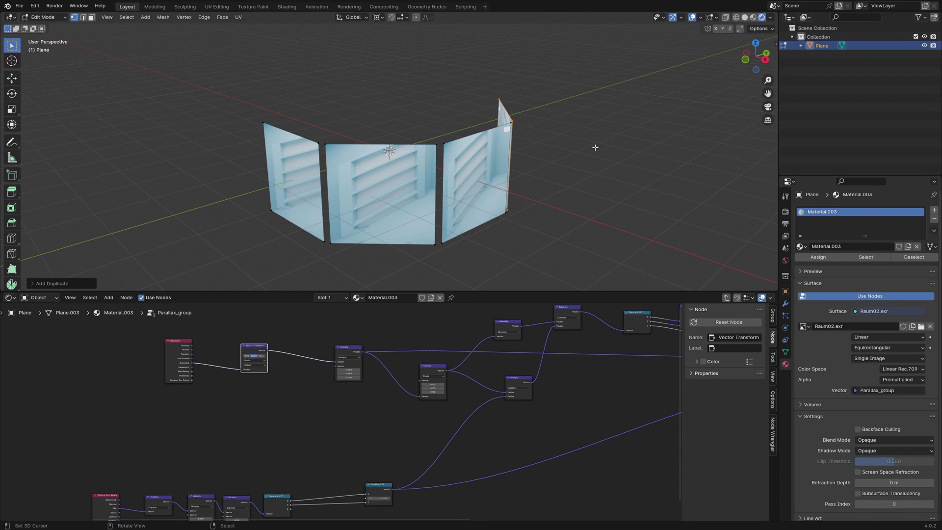
{"action": "key", "text": "shift+r"}
{"action": "key", "text": "shift+r"}
{"action": "key", "text": "shift+r"}
{"action": "mouse_move", "coordinate": [592, 147]}
{"action": "middle_mouse_down"}
{"action": "mouse_move", "coordinate": [564, 158]}
{"action": "mouse_move", "coordinate": [590, 151]}
{"action": "middle_mouse_up"}
Return to Object Mode and reset the pivot point to Median Point
{"action": "key", "text": "Tab"}
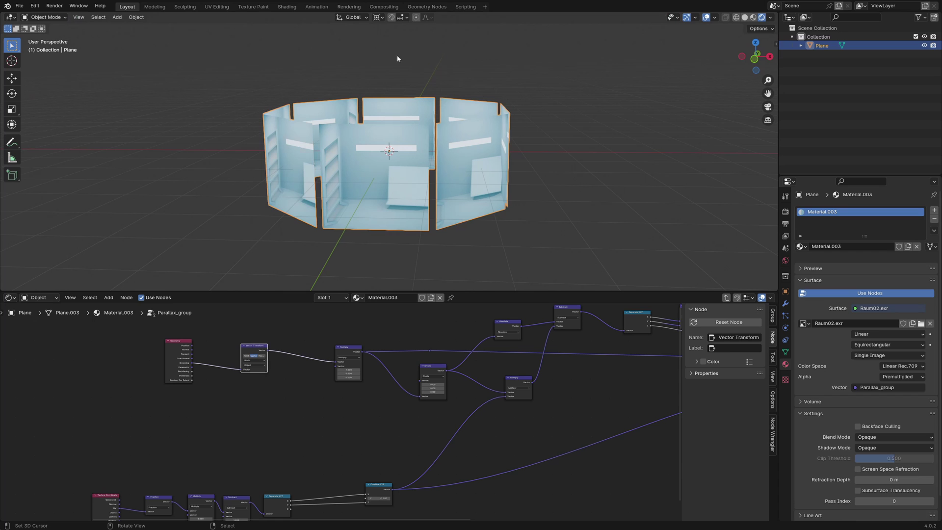
{"action": "left_click", "coordinate": [377, 17]}
{"action": "left_click", "coordinate": [401, 67]}
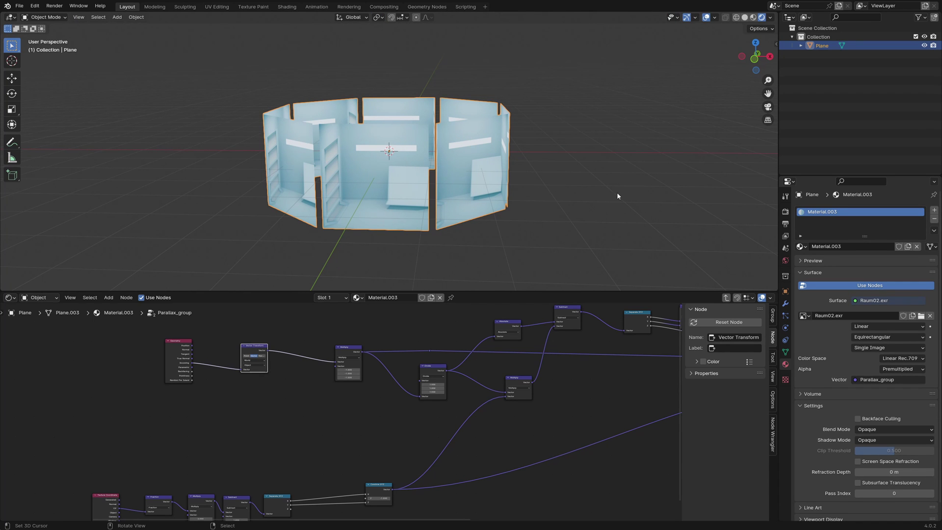
{"action": "middle_click_drag", "start_coordinate": [618, 195], "coordinate": [417, 197]}
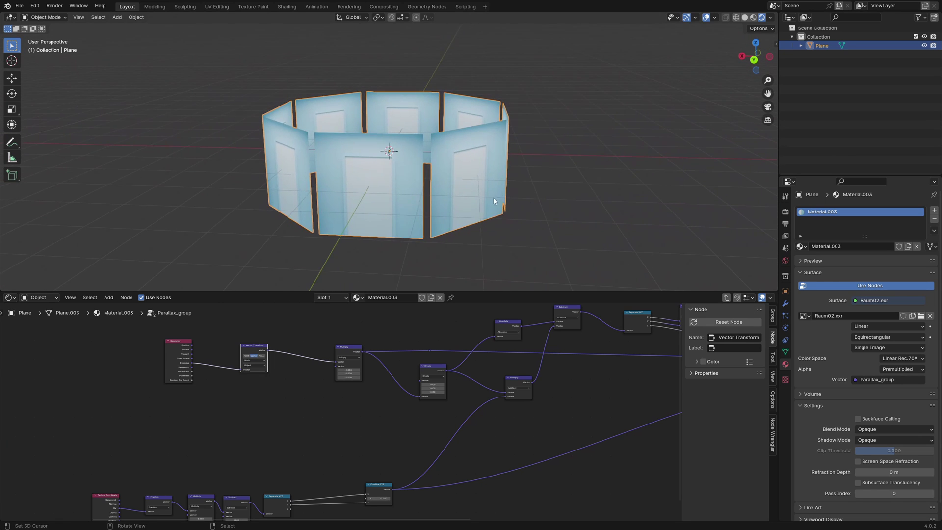
{"action": "middle_click_drag", "start_coordinate": [493, 200], "coordinate": [519, 197]}
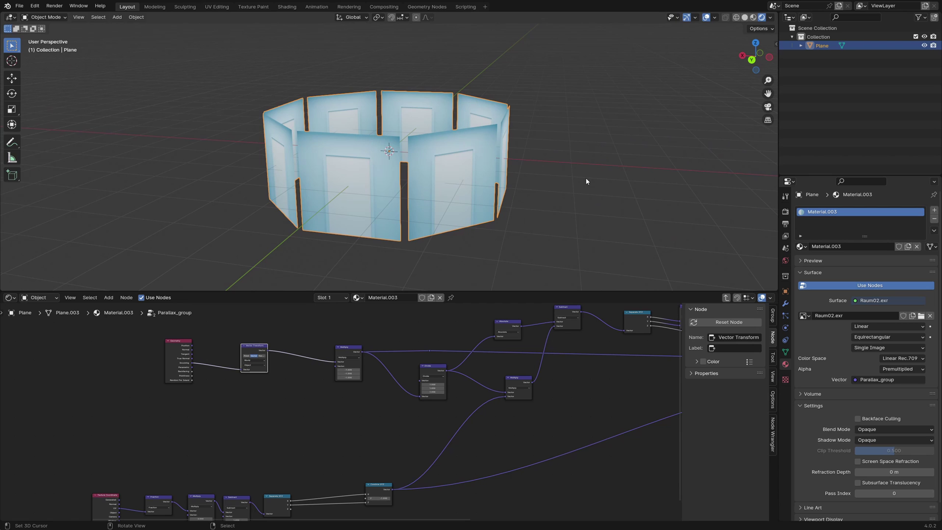
{"action": "middle_click_drag", "start_coordinate": [590, 181], "coordinate": [405, 173]}
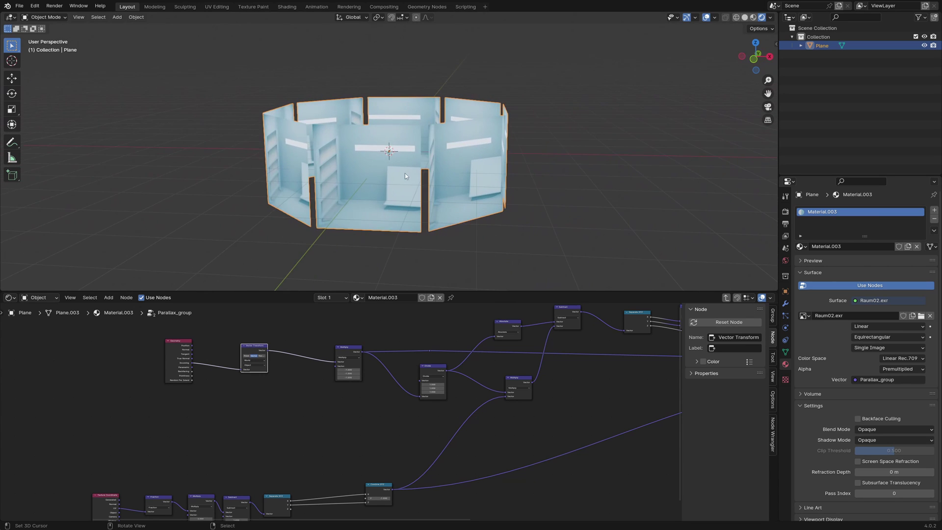
{"action": "scroll", "coordinate": [245, 412], "scroll_direction": "up", "scroll_amount": 3}
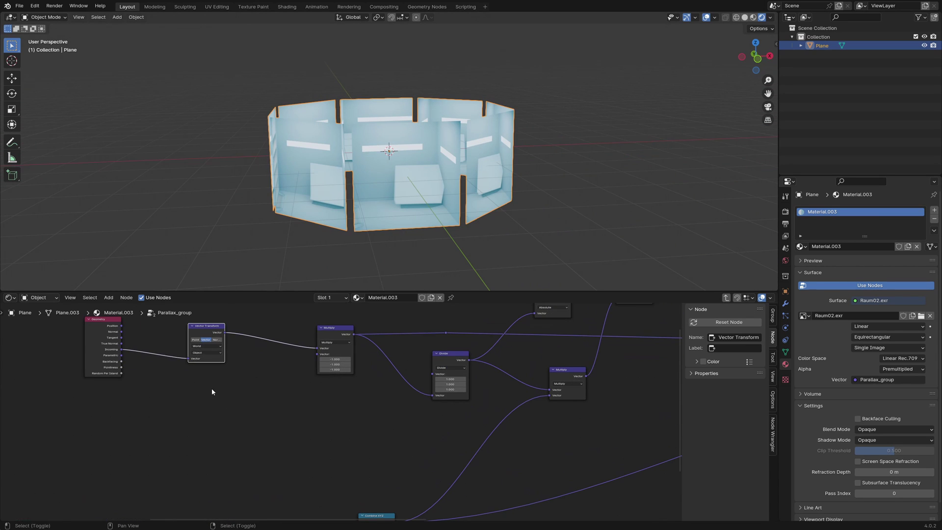
Insert a Vector Rotate node between Vector Transform and Multiply
{"action": "key", "text": "shift+a"}
{"action": "mouse_move", "coordinate": [212, 391]}
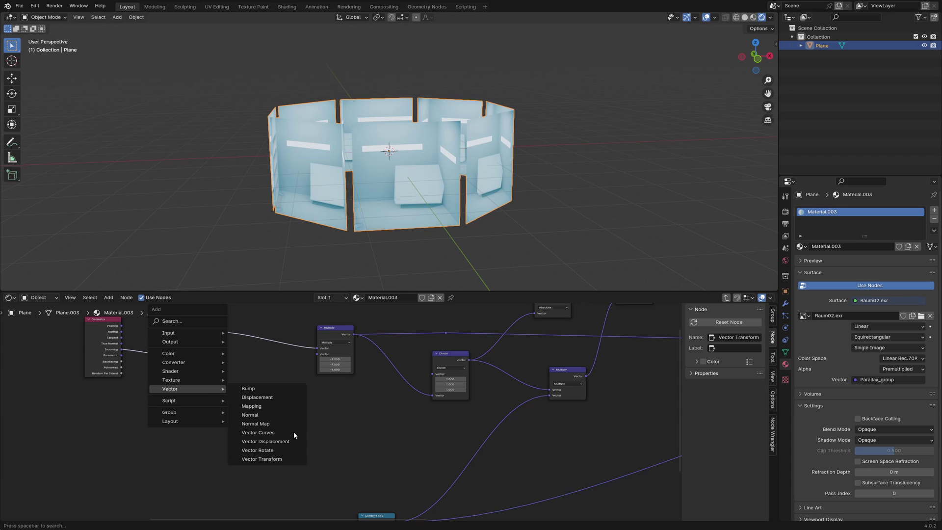
{"action": "left_click", "coordinate": [283, 450]}
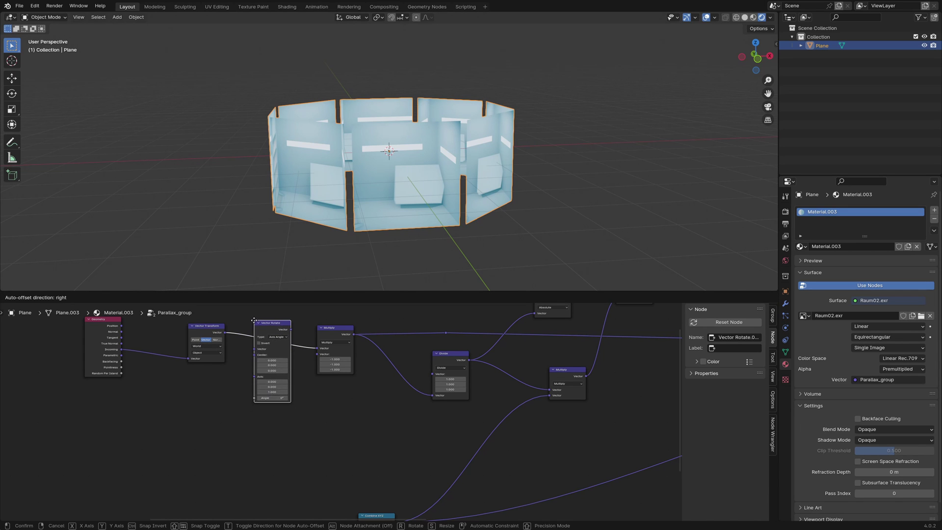
{"action": "left_click", "coordinate": [251, 324]}
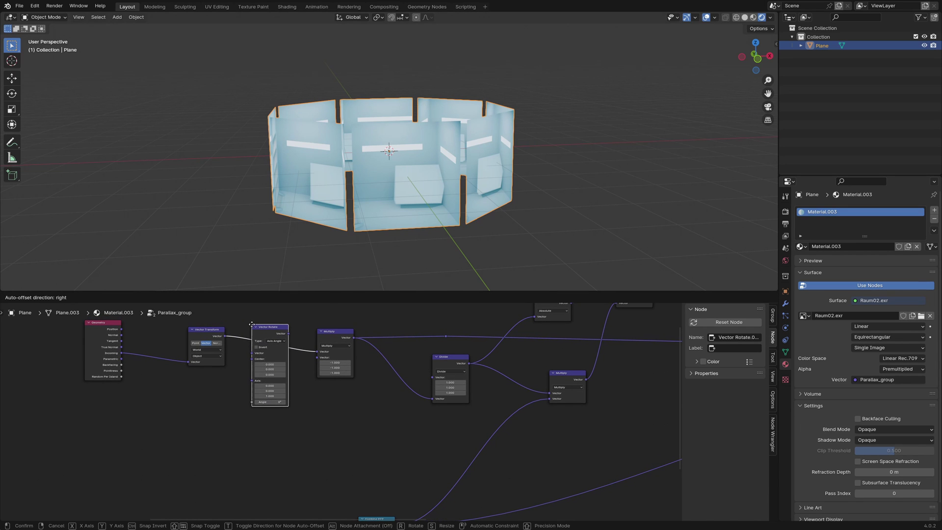
{"action": "scroll", "coordinate": [309, 405], "scroll_direction": "up", "scroll_amount": 1}
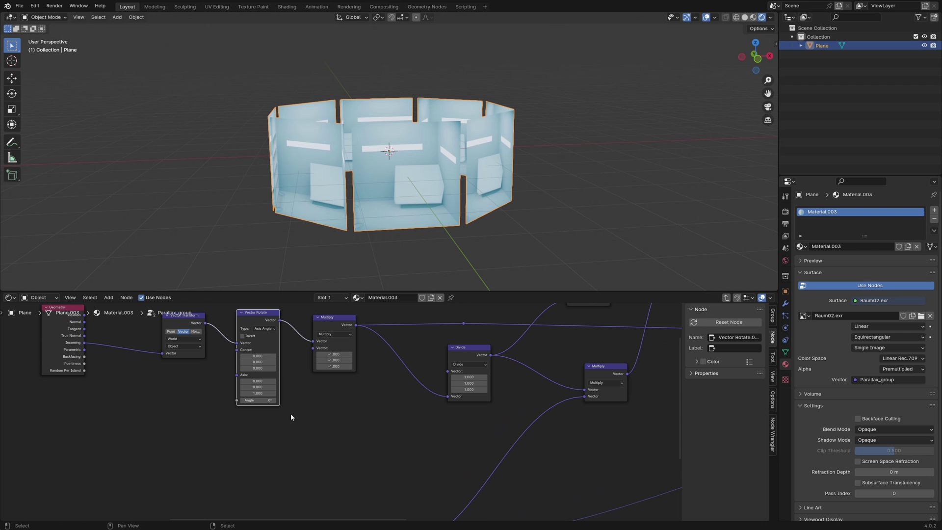
Set the Vector Rotate angle to -45° and inspect the rotated rooms around the ring
{"action": "left_click", "coordinate": [258, 401]}
{"action": "type", "text": "-45"}
{"action": "key", "text": "Return"}
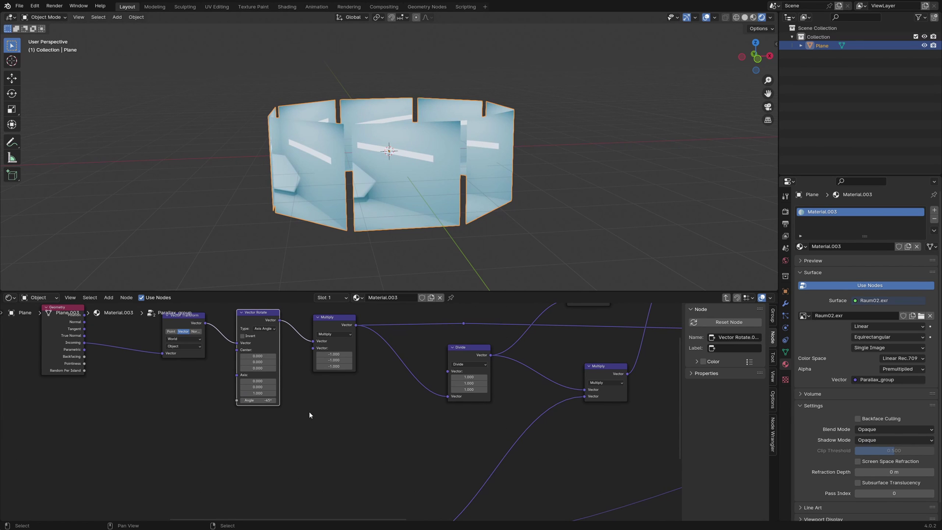
{"action": "middle_click_drag", "start_coordinate": [452, 245], "coordinate": [424, 247]}
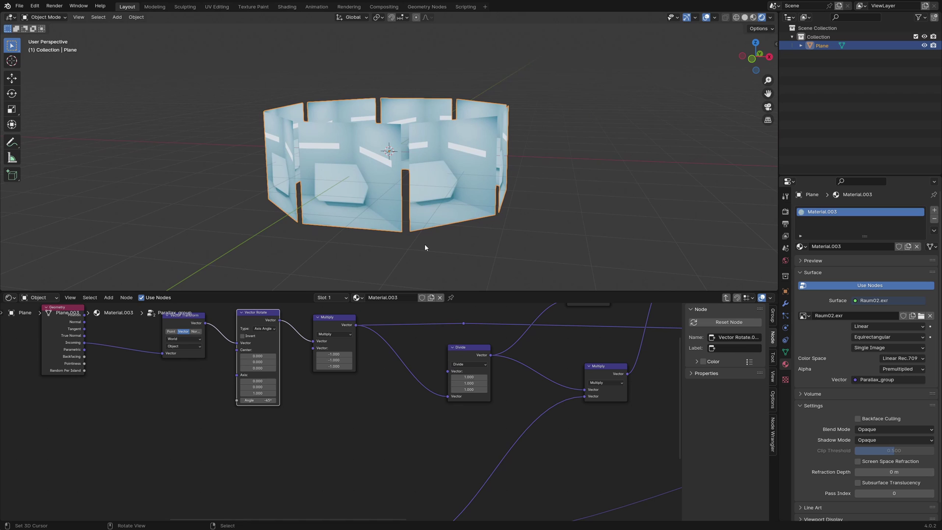
{"action": "middle_click_drag", "start_coordinate": [351, 136], "coordinate": [362, 141]}
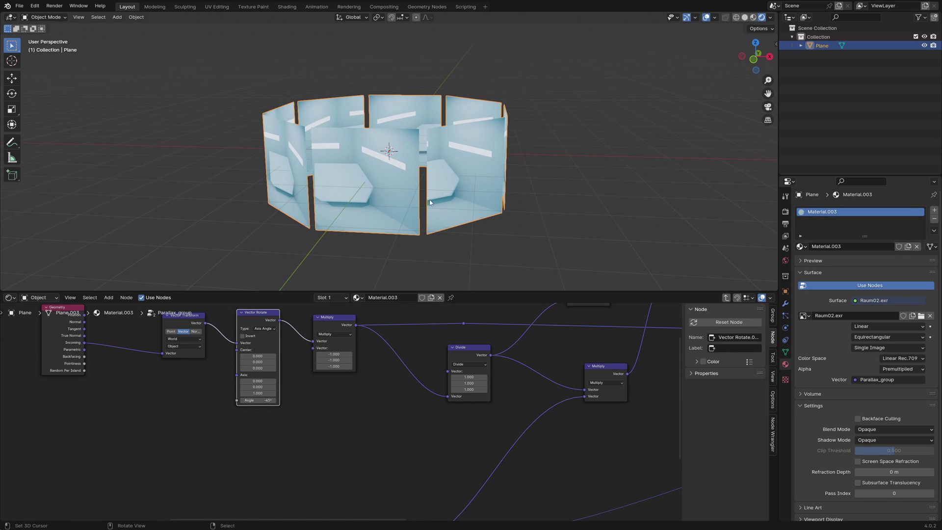
{"action": "middle_click_drag", "start_coordinate": [499, 212], "coordinate": [407, 204]}
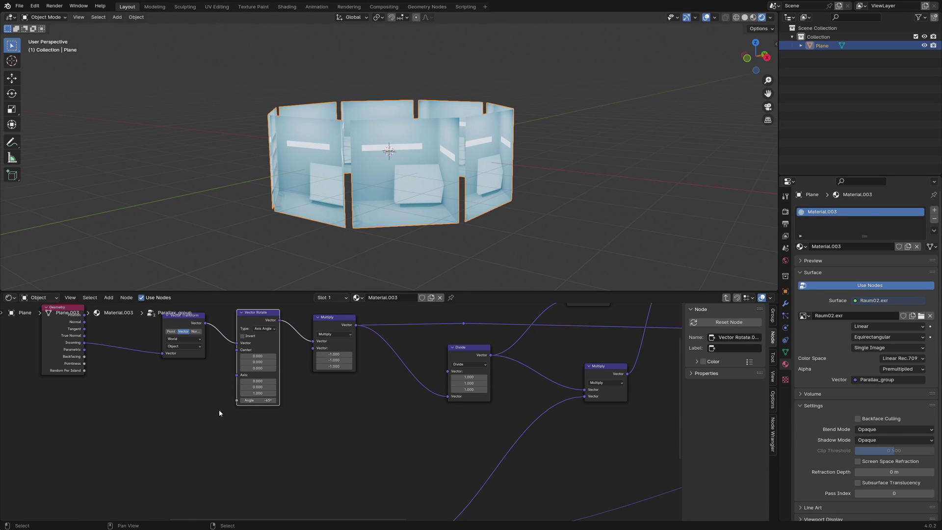
{"action": "middle_click_drag", "start_coordinate": [224, 411], "coordinate": [290, 434]}
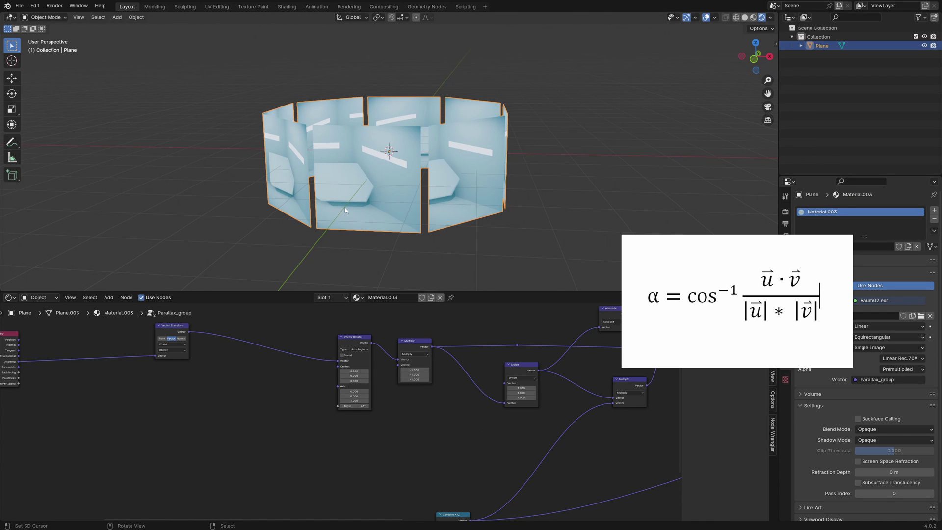
{"action": "middle_click_drag", "start_coordinate": [212, 388], "coordinate": [344, 393]}
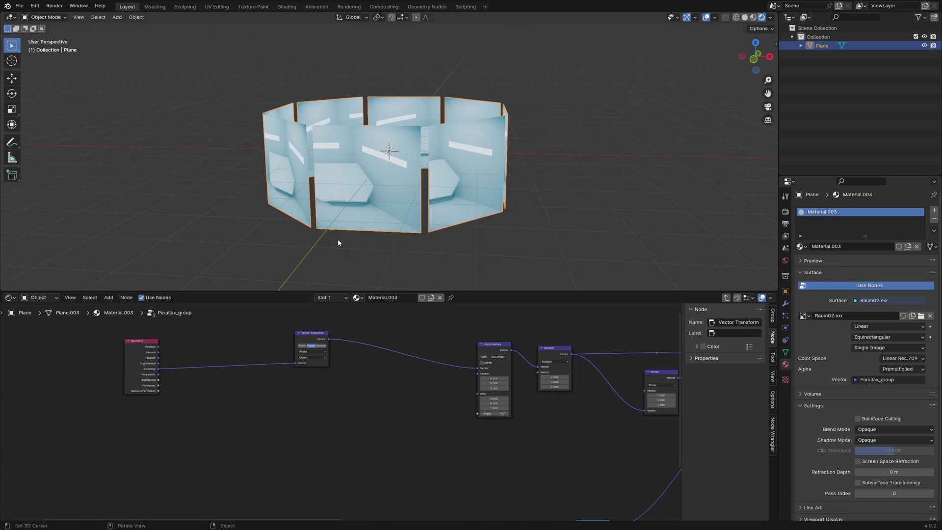
Add a Separate XYZ node fed by the geometry Normal
{"action": "scroll", "coordinate": [344, 361], "scroll_direction": "up", "scroll_amount": 1}
{"action": "key", "text": "shift+a"}
{"action": "mouse_move", "coordinate": [169, 428]}
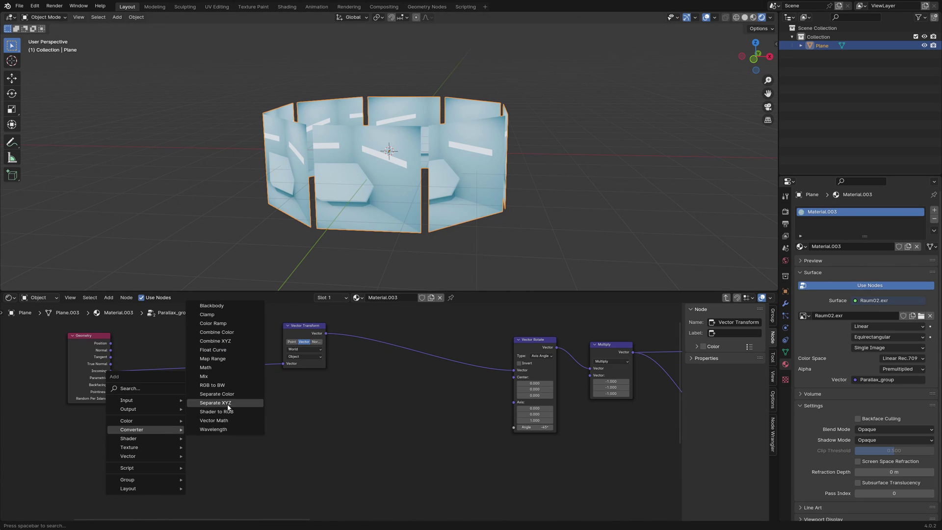
{"action": "left_click", "coordinate": [228, 403]}
{"action": "left_click_drag", "start_coordinate": [112, 353], "coordinate": [149, 426]}
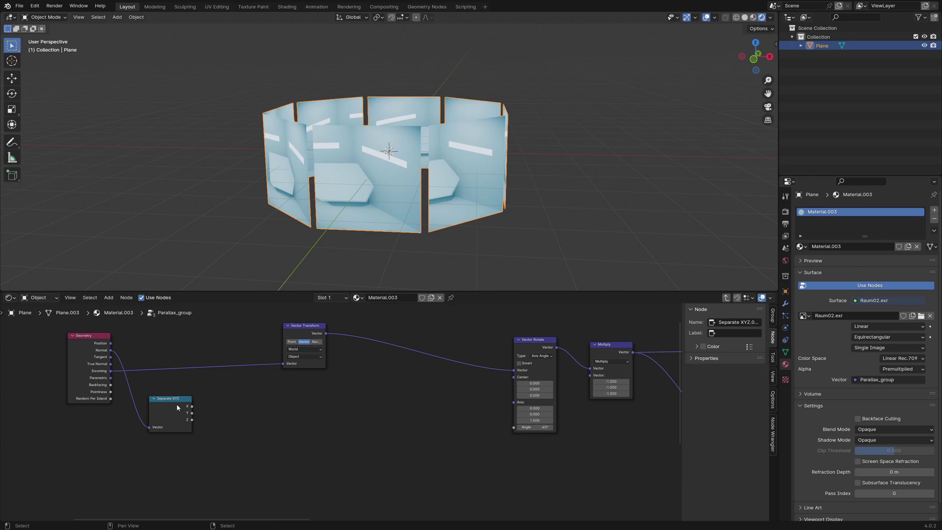
Add a Combine XYZ node taking X from Separate XYZ
{"action": "key", "text": "shift+a"}
{"action": "mouse_move", "coordinate": [247, 423]}
{"action": "left_click", "coordinate": [293, 335]}
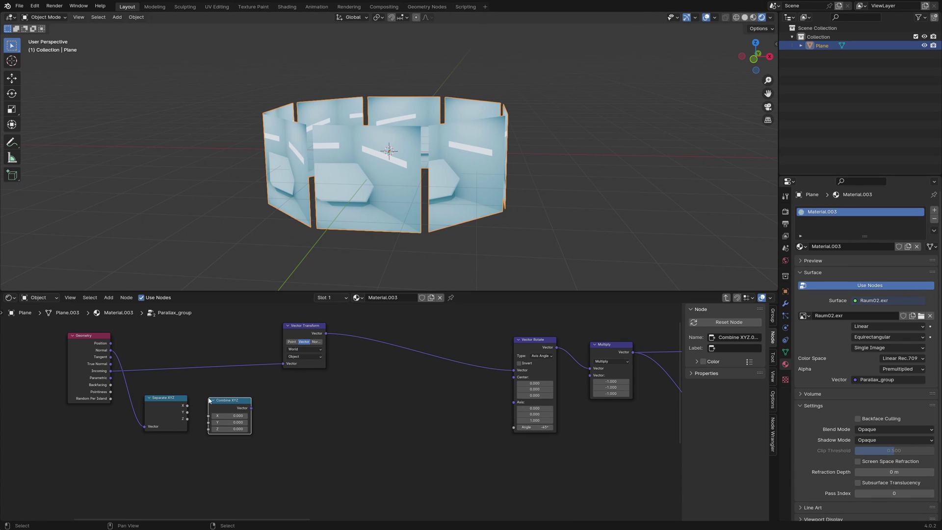
{"action": "left_click", "coordinate": [218, 415]}
{"action": "left_click_drag", "start_coordinate": [187, 406], "coordinate": [235, 411]}
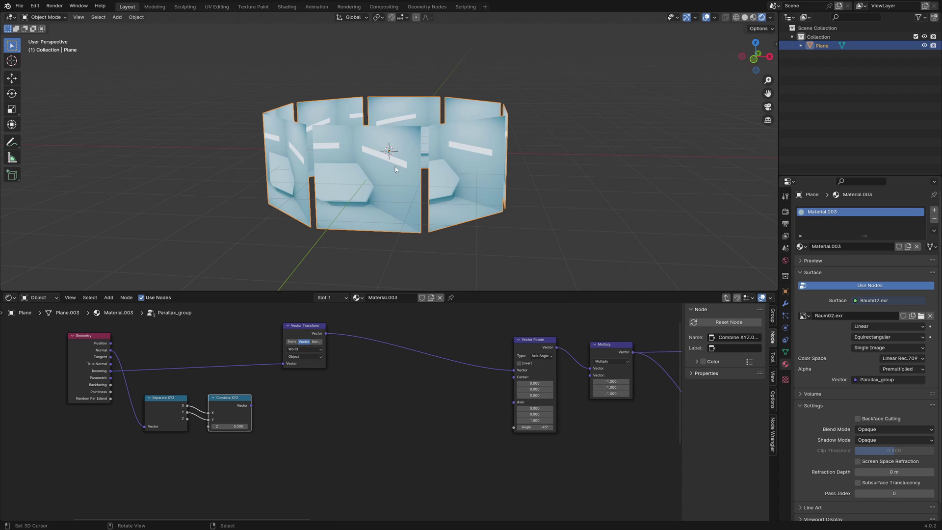
{"action": "middle_click_drag", "start_coordinate": [277, 461], "coordinate": [287, 428]}
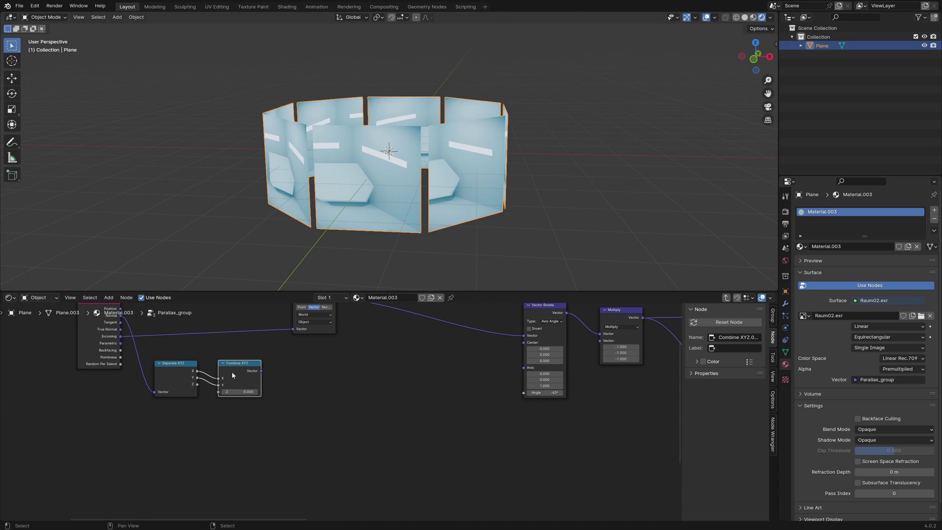
Duplicate the Combine XYZ node below and set its Y value to -1
{"action": "key", "text": "shift+d"}
{"action": "left_click", "coordinate": [174, 429]}
{"action": "double_click", "coordinate": [201, 442]}
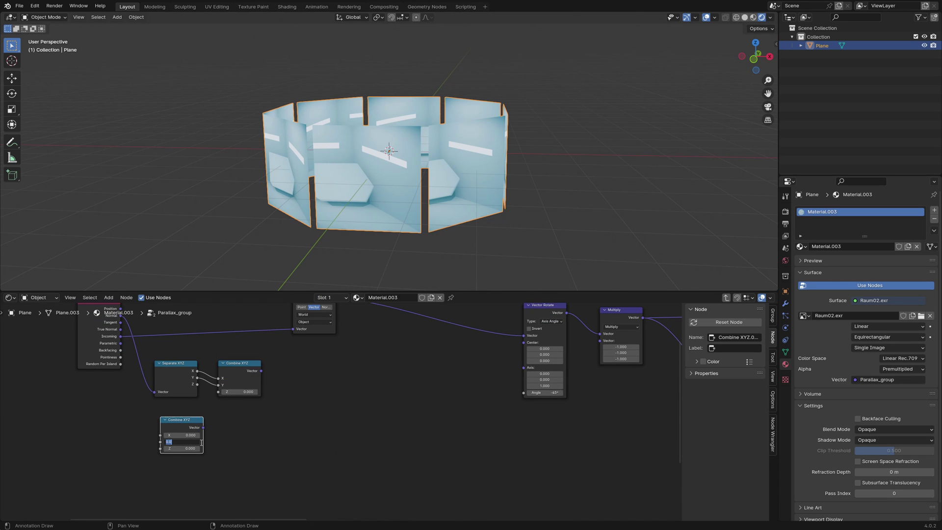
{"action": "type", "text": "-1"}
{"action": "key", "text": "Return"}
{"action": "key", "text": "g"}
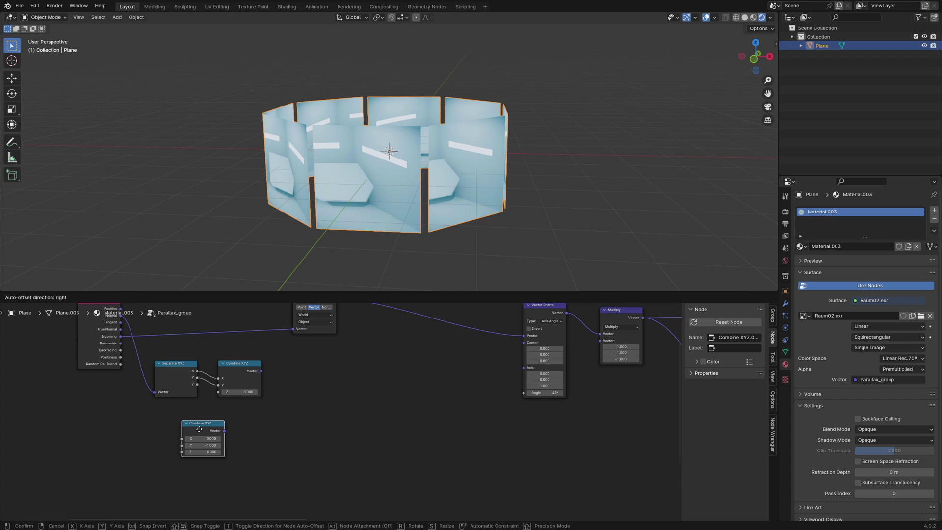
{"action": "left_click", "coordinate": [248, 445]}
Add a Dot Product Vector Math node fed by the flattened and (0, -1, 0) vectors
{"action": "key", "text": "shift+a"}
{"action": "mouse_move", "coordinate": [300, 408]}
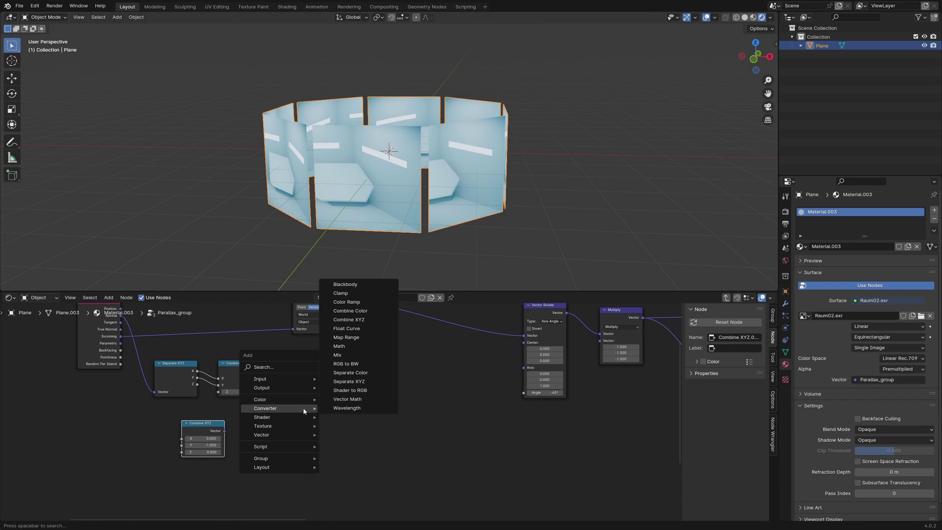
{"action": "left_click", "coordinate": [347, 399]}
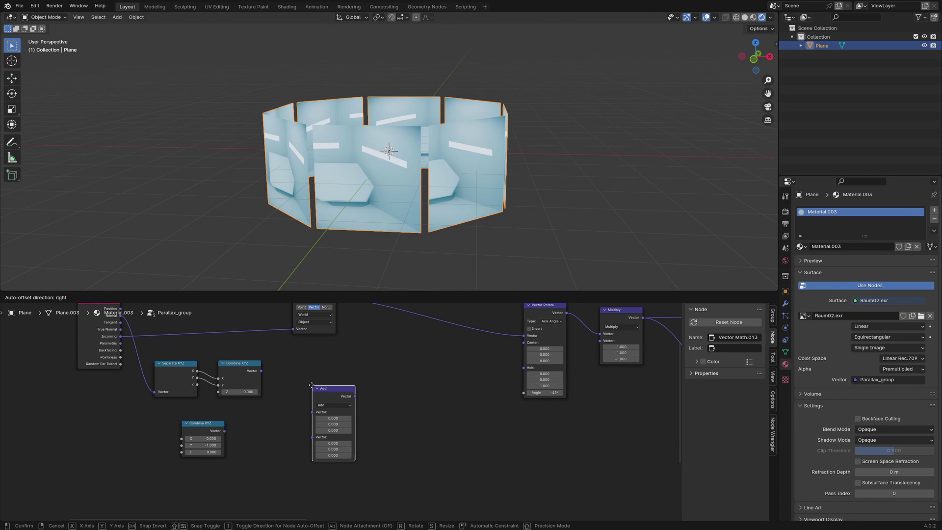
{"action": "left_click", "coordinate": [323, 394]}
{"action": "left_click", "coordinate": [323, 392]}
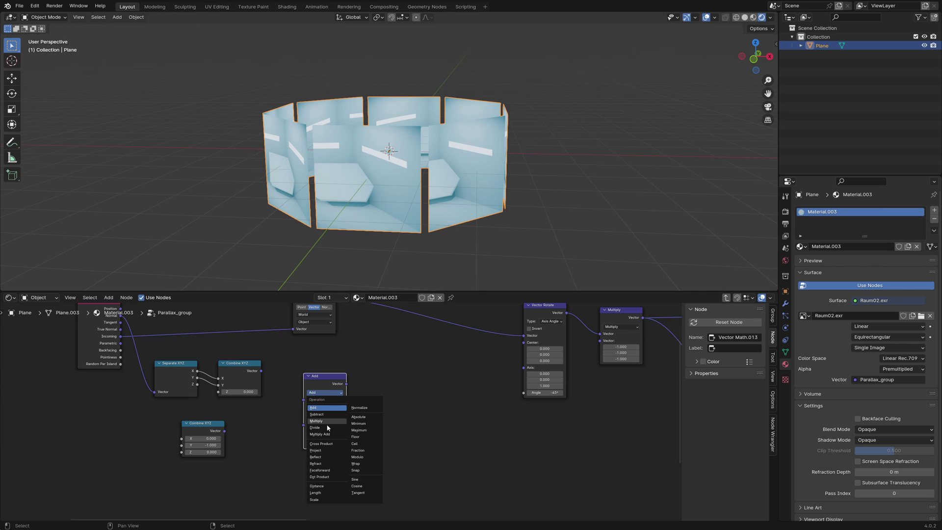
{"action": "left_click", "coordinate": [319, 477]}
{"action": "scroll", "coordinate": [284, 451], "scroll_direction": "up", "scroll_amount": 2}
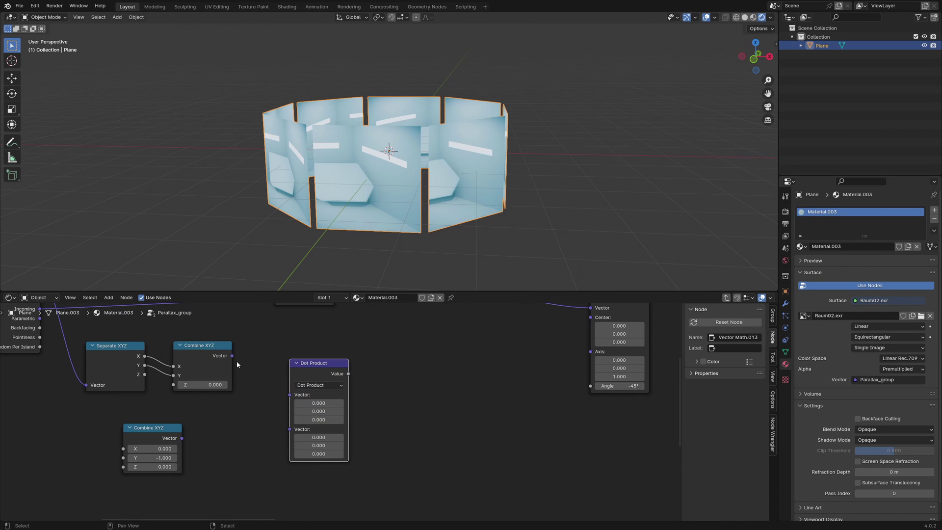
{"action": "left_click_drag", "start_coordinate": [232, 355], "coordinate": [289, 395]}
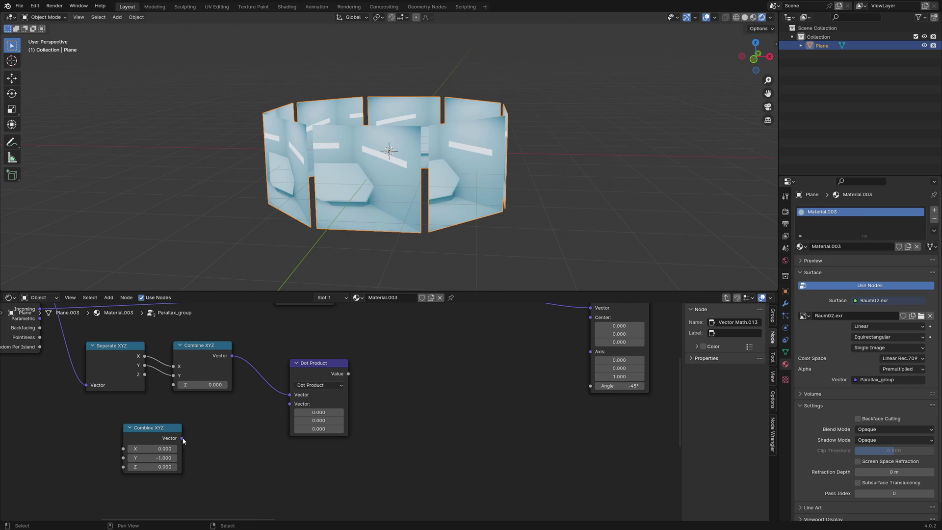
{"action": "left_click_drag", "start_coordinate": [182, 438], "coordinate": [289, 404]}
{"action": "left_click_drag", "start_coordinate": [312, 371], "coordinate": [300, 356]}
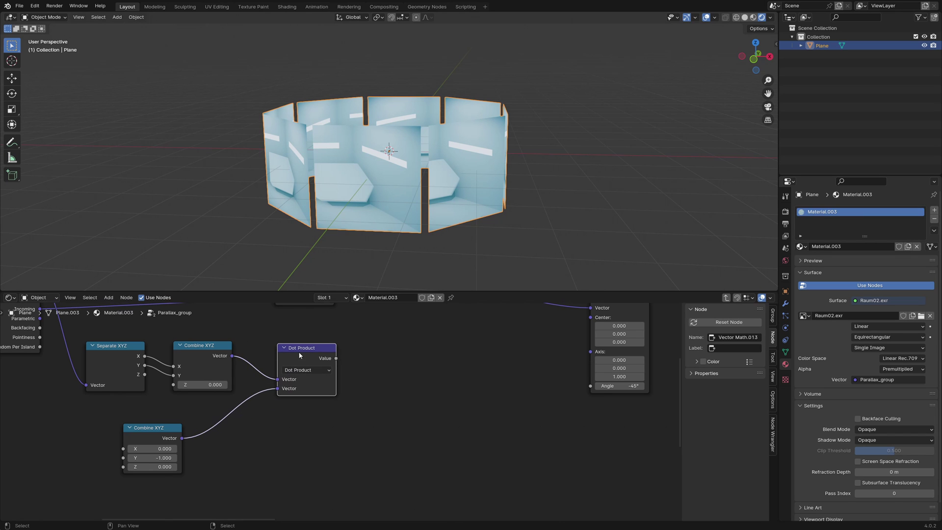
Duplicate the Dot Product as a Length node fed by the flattened vector
{"action": "key", "text": "shift+d"}
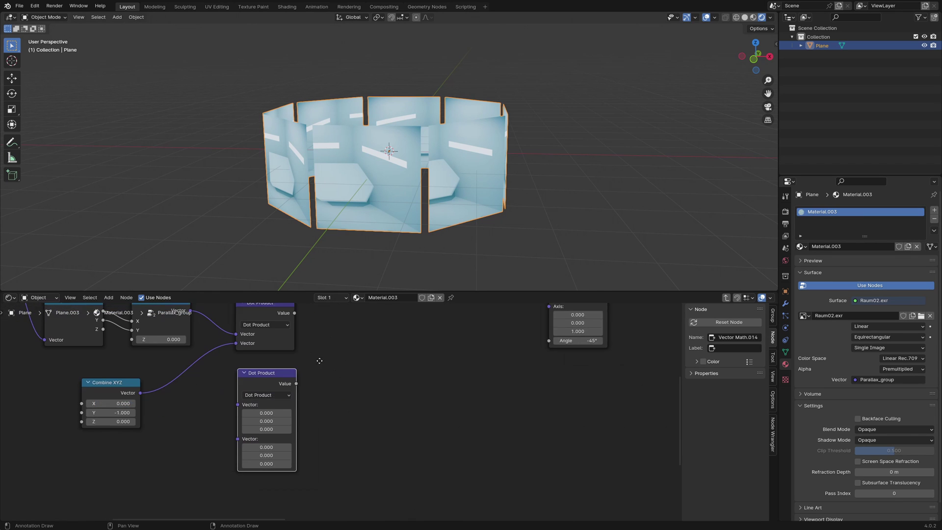
{"action": "left_click", "coordinate": [269, 394]}
{"action": "left_click", "coordinate": [268, 394]}
{"action": "left_click", "coordinate": [248, 374]}
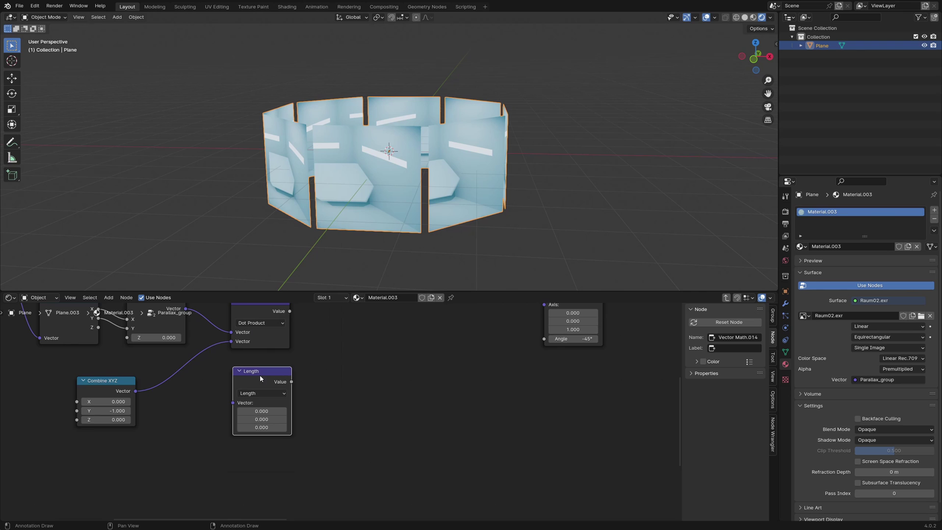
{"action": "scroll", "coordinate": [217, 382], "scroll_direction": "down", "scroll_amount": 1}
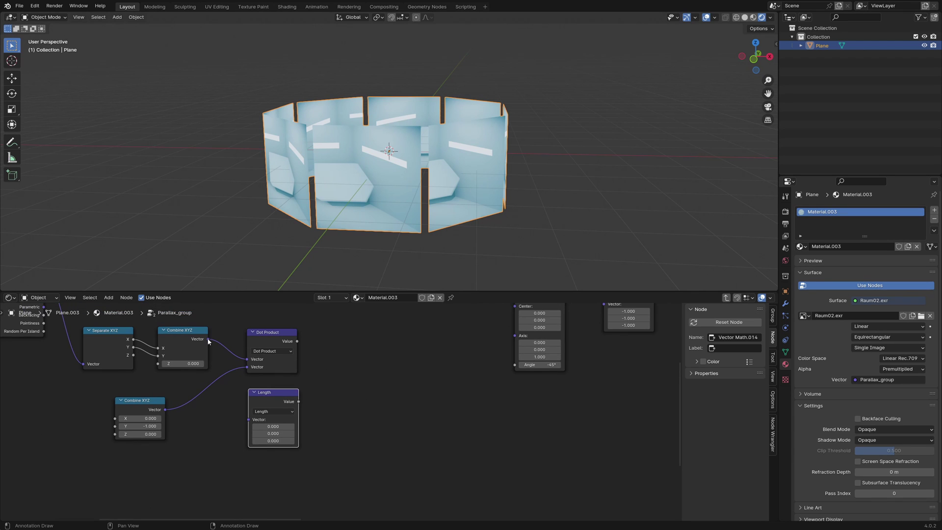
{"action": "left_click_drag", "start_coordinate": [208, 339], "coordinate": [277, 404]}
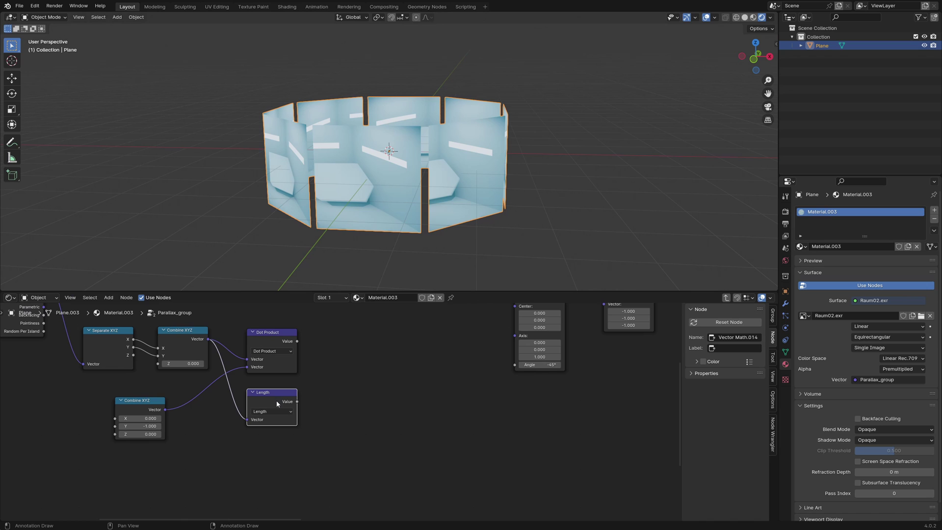
{"action": "middle_click_drag", "start_coordinate": [141, 402], "coordinate": [102, 411]}
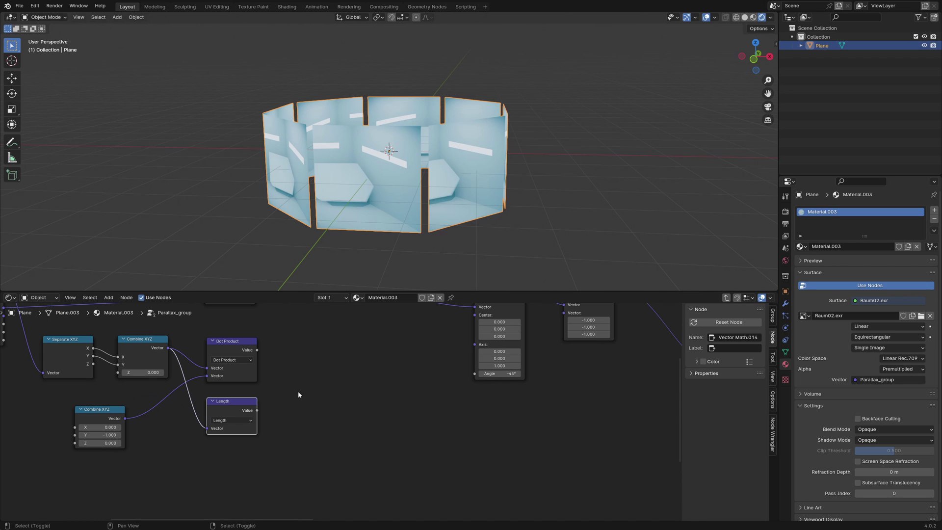
Add a Math Divide node taking the dot product as its input
{"action": "key", "text": "shift+a"}
{"action": "mouse_move", "coordinate": [298, 391]}
{"action": "left_click", "coordinate": [336, 329]}
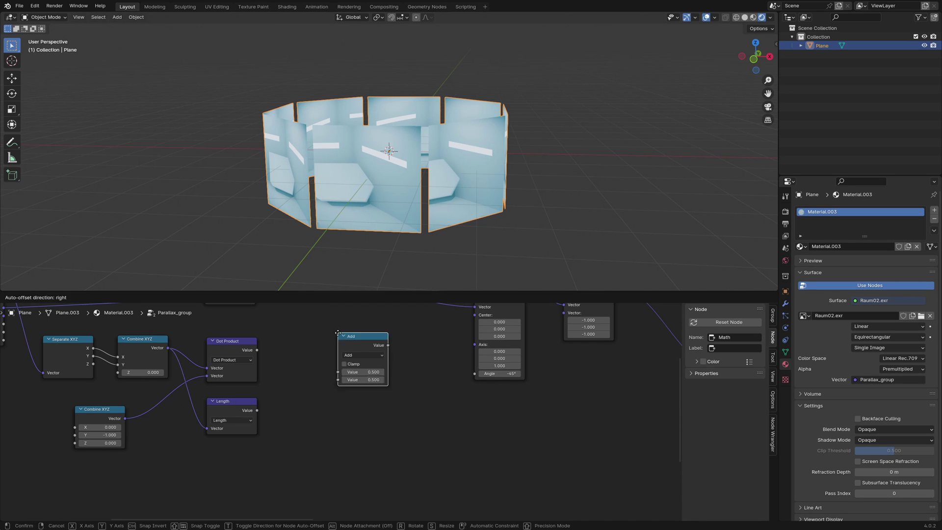
{"action": "left_click", "coordinate": [291, 357]}
{"action": "left_click", "coordinate": [306, 377]}
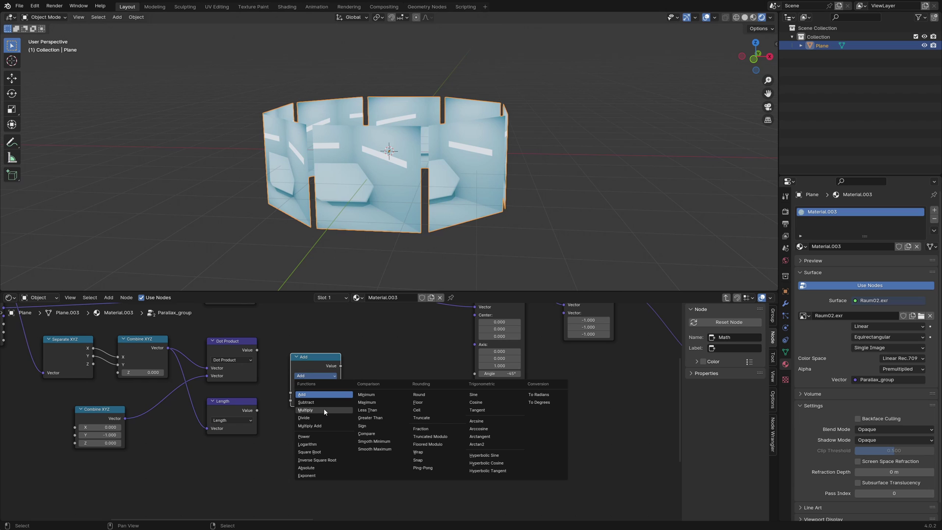
{"action": "left_click", "coordinate": [309, 418]}
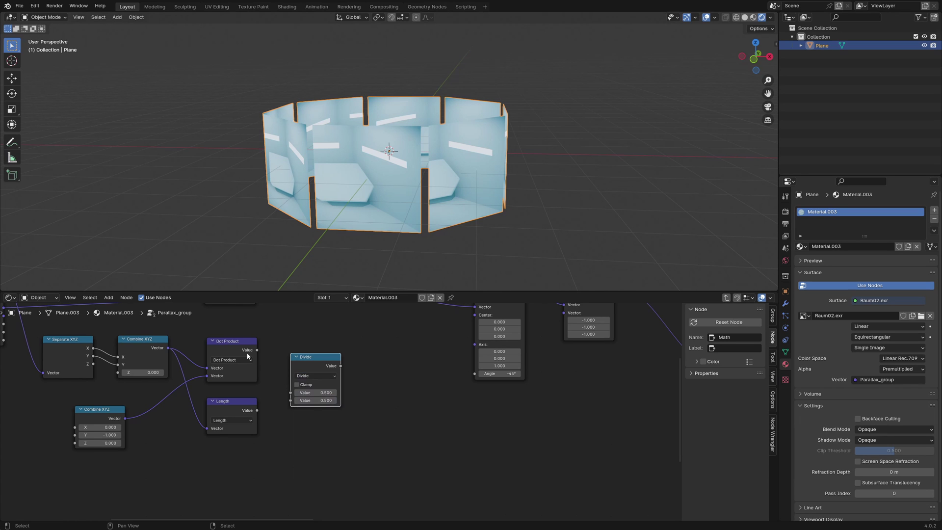
{"action": "left_click_drag", "start_coordinate": [257, 350], "coordinate": [290, 400]}
Duplicate the Divide node to the right as an Arccosine node
{"action": "left_click", "coordinate": [309, 368]}
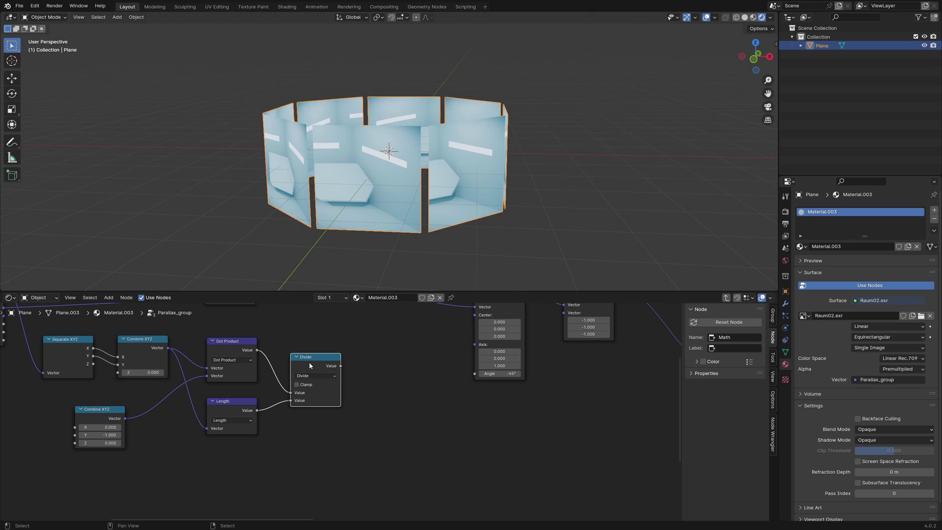
{"action": "key", "text": "shift+d"}
{"action": "left_click", "coordinate": [370, 364]}
{"action": "left_click", "coordinate": [371, 378]}
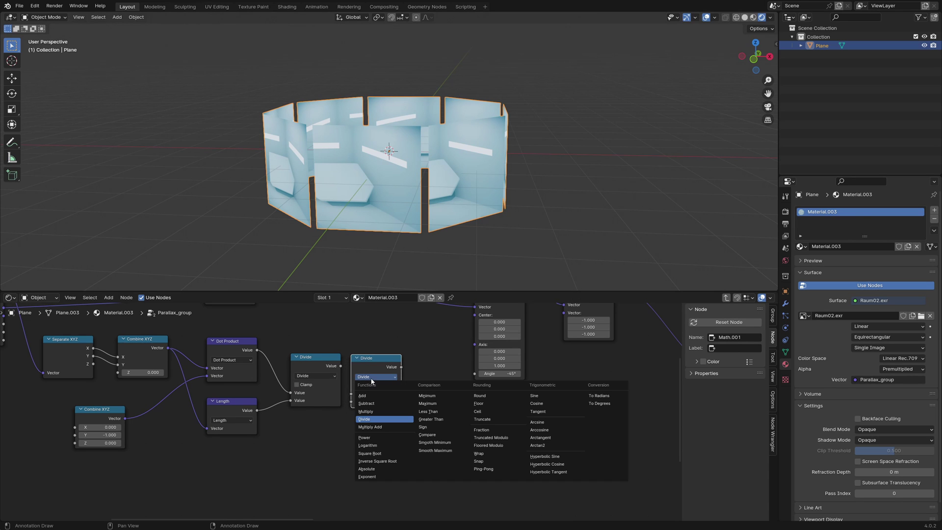
{"action": "left_click", "coordinate": [539, 429]}
Shift the new node cluster left and duplicate the Arccosine node
{"action": "left_click", "coordinate": [324, 365]}
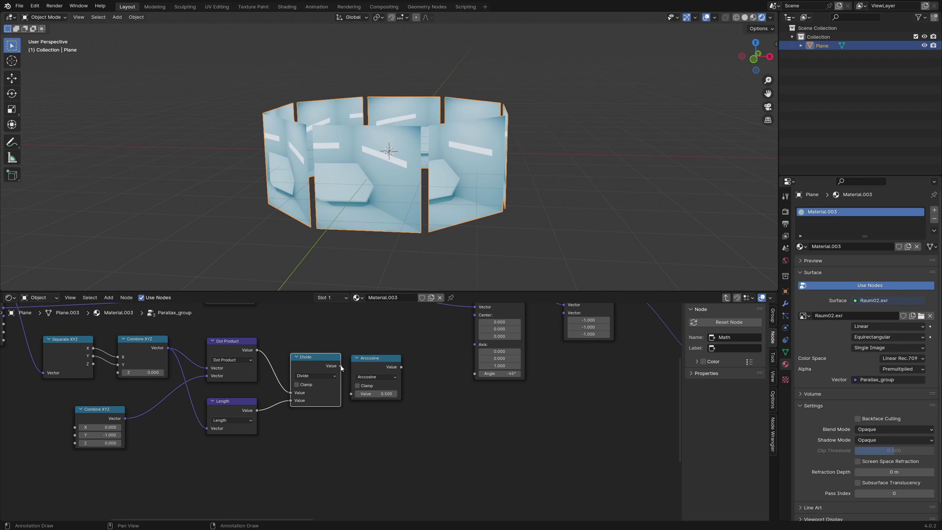
{"action": "scroll", "coordinate": [342, 408], "scroll_direction": "down", "scroll_amount": 3}
{"action": "left_click_drag", "start_coordinate": [137, 432], "coordinate": [371, 328]}
{"action": "key", "text": "g"}
{"action": "left_click", "coordinate": [333, 373]}
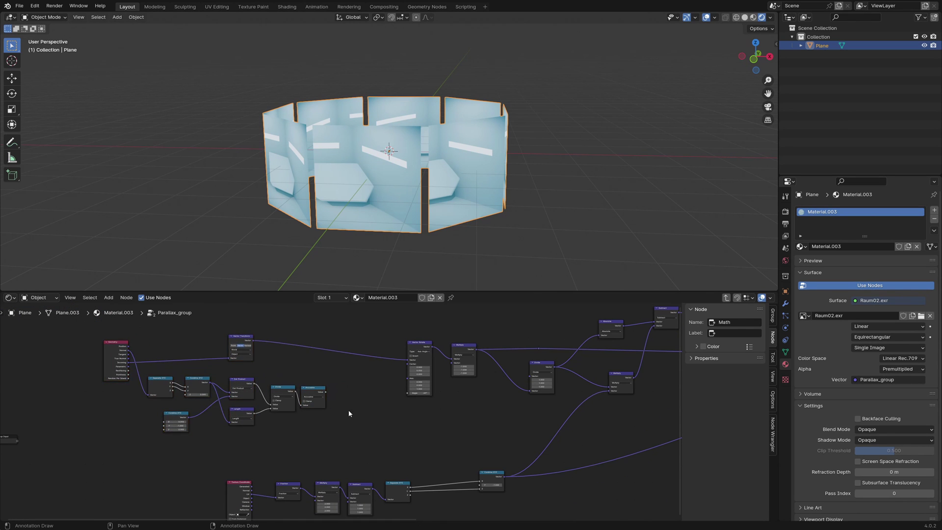
{"action": "scroll", "coordinate": [346, 411], "scroll_direction": "up", "scroll_amount": 3}
{"action": "left_click", "coordinate": [300, 378]}
{"action": "key", "text": "shift+d"}
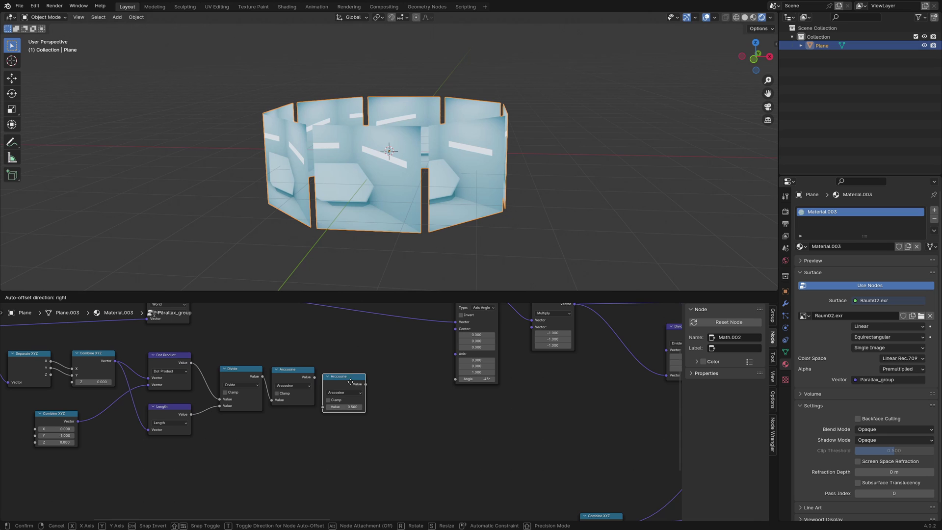
Turn the duplicated Arccosine node into a Multiply node with -1 as its second value
{"action": "left_click", "coordinate": [358, 382]}
{"action": "left_click", "coordinate": [357, 389]}
{"action": "left_click", "coordinate": [343, 418]}
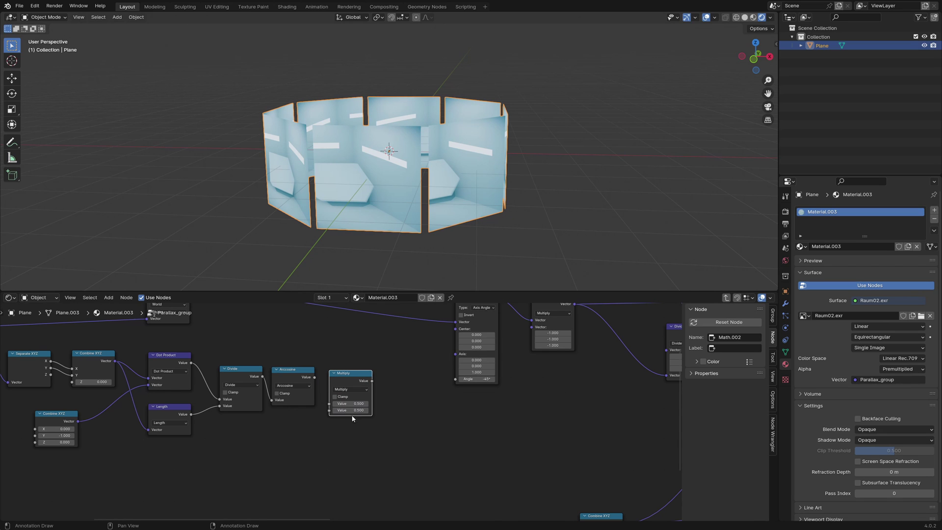
{"action": "double_click", "coordinate": [360, 410]}
{"action": "type", "text": "-1"}
{"action": "key", "text": "Return"}
{"action": "scroll", "coordinate": [334, 388], "scroll_direction": "up", "scroll_amount": 2}
Route Arccosine through the -1 Multiply into Vector Rotate's Angle, then orbit to check the rooms
{"action": "left_click_drag", "start_coordinate": [305, 365], "coordinate": [325, 401]}
{"action": "left_click_drag", "start_coordinate": [383, 369], "coordinate": [393, 373]}
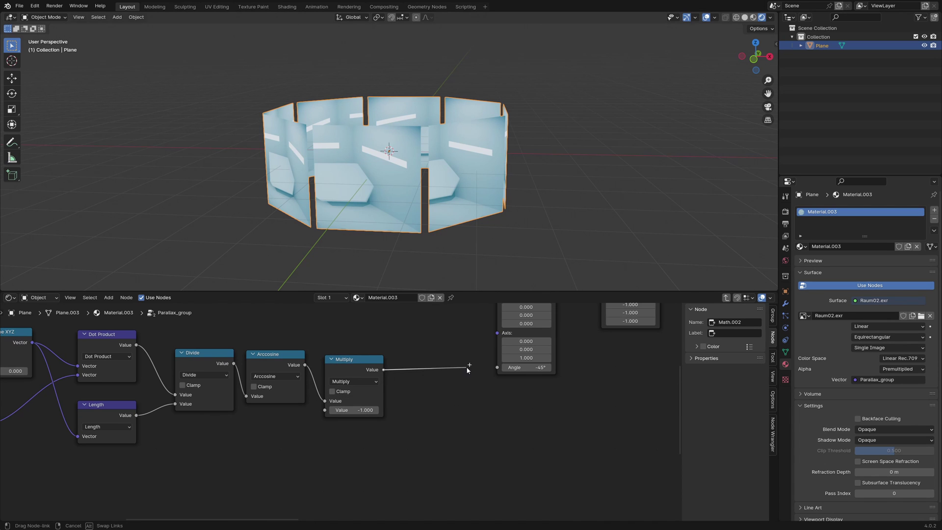
{"action": "left_click_drag", "start_coordinate": [499, 370], "coordinate": [498, 367]}
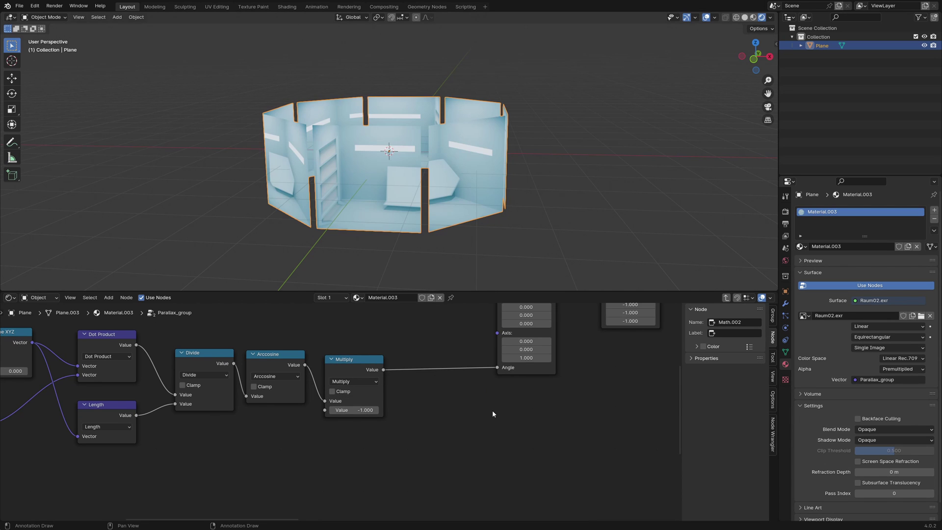
{"action": "middle_click_drag", "start_coordinate": [540, 198], "coordinate": [537, 177]}
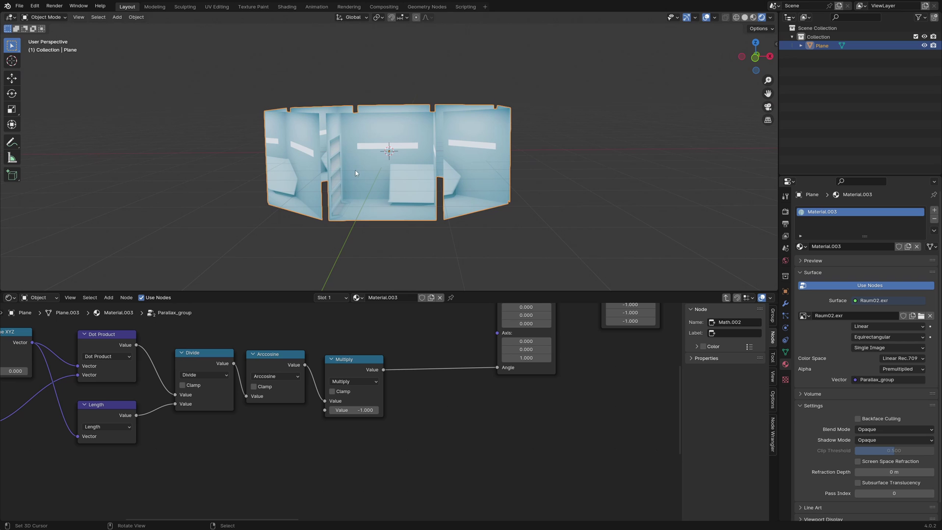
{"action": "middle_click_drag", "start_coordinate": [555, 214], "coordinate": [392, 275]}
{"action": "scroll", "coordinate": [328, 327], "scroll_direction": "down", "scroll_amount": 1}
Change the Multiply factor from -1 to 1
{"action": "scroll", "coordinate": [338, 334], "scroll_direction": "down", "scroll_amount": 2}
{"action": "scroll", "coordinate": [420, 439], "scroll_direction": "up", "scroll_amount": 3}
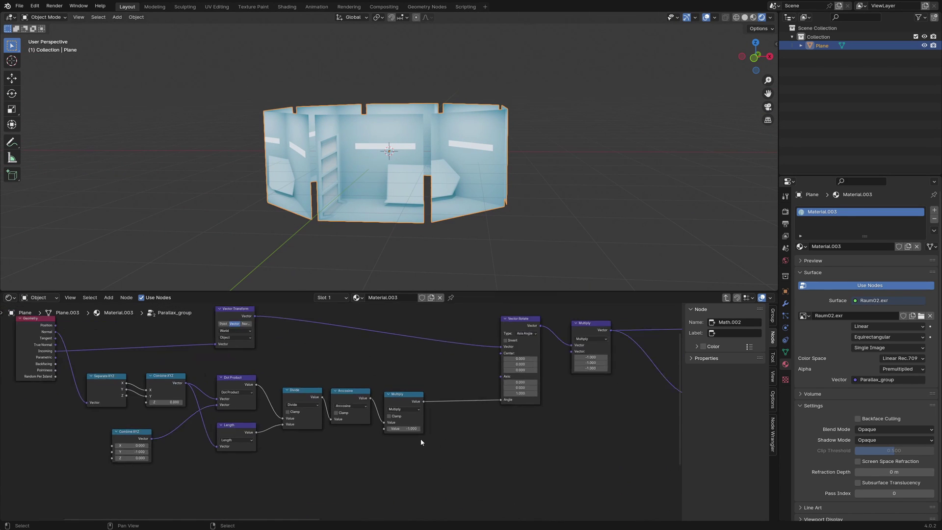
{"action": "left_click", "coordinate": [425, 435]}
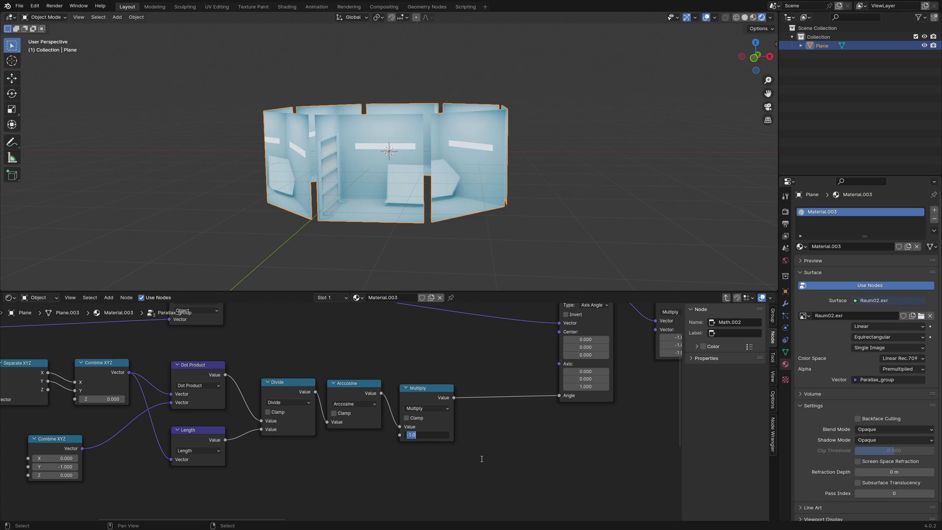
{"action": "key", "text": "Return"}
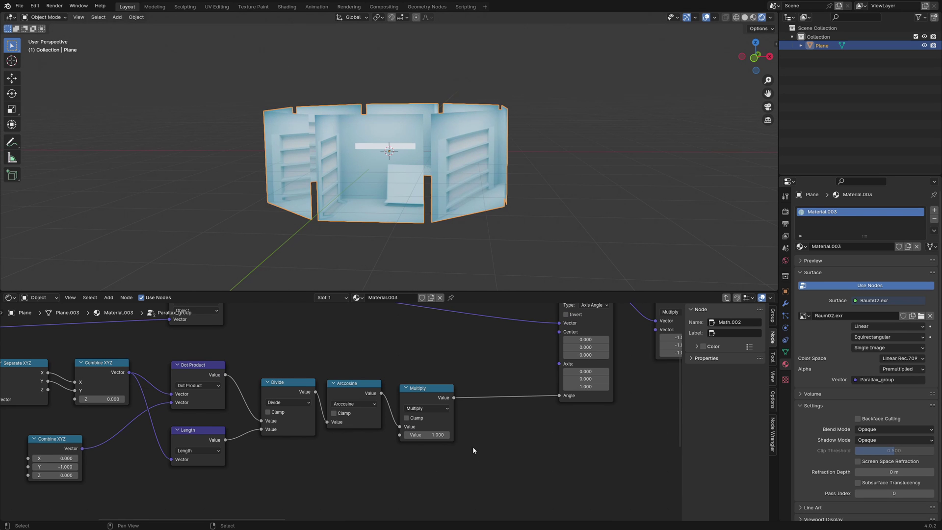
Orbit around and above the ring to inspect how each window's room is oriented
{"action": "middle_click_drag", "start_coordinate": [501, 215], "coordinate": [600, 283]}
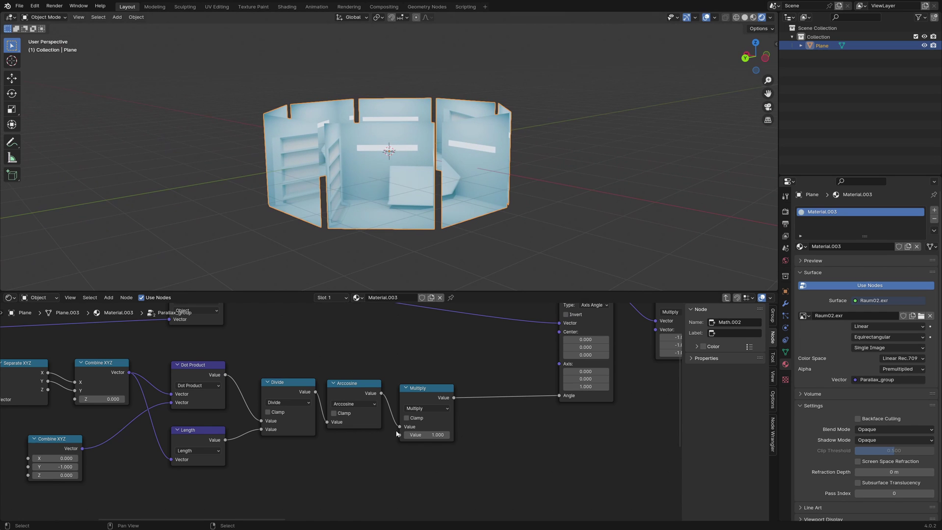
{"action": "scroll", "coordinate": [361, 432], "scroll_direction": "down", "scroll_amount": 3}
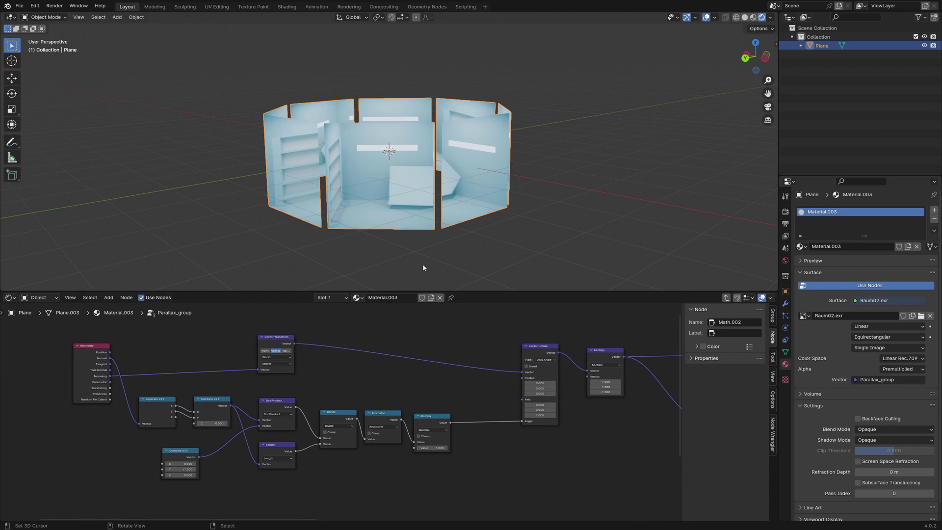
{"action": "middle_click_drag", "start_coordinate": [423, 267], "coordinate": [387, 222]}
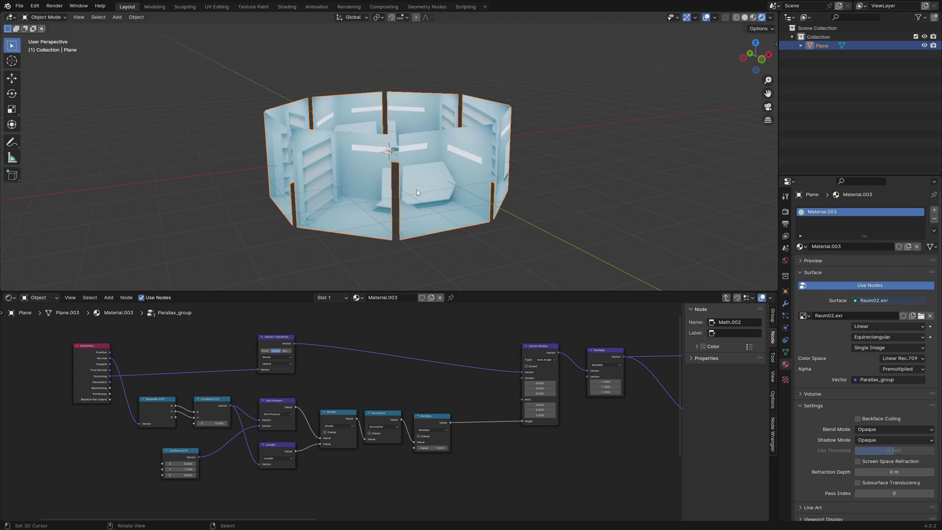
{"action": "middle_click_drag", "start_coordinate": [417, 192], "coordinate": [387, 176]}
{"action": "left_click", "coordinate": [276, 337]}
Move the Vector Transform node up out of the way and centre the math chain
{"action": "key", "text": "g"}
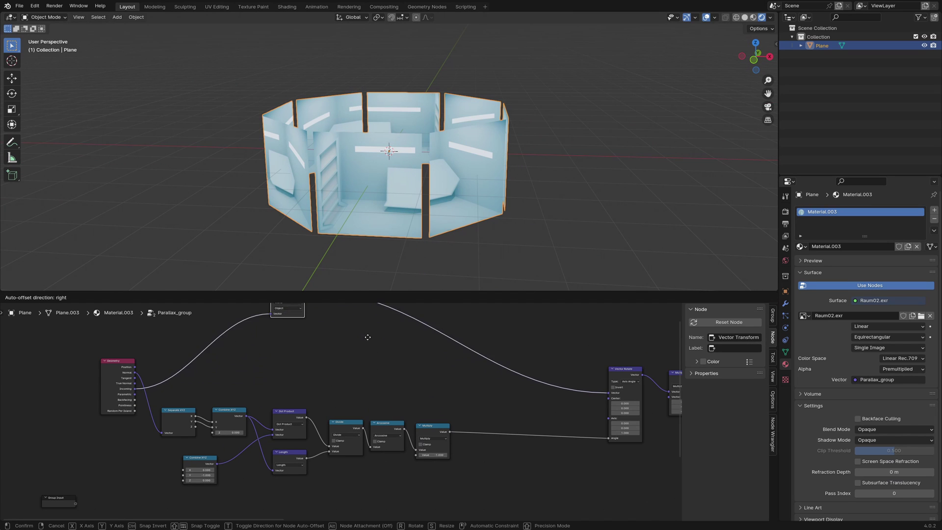
{"action": "left_click", "coordinate": [369, 320]}
{"action": "middle_click_drag", "start_coordinate": [369, 320], "coordinate": [357, 303]}
{"action": "scroll", "coordinate": [343, 339], "scroll_direction": "up", "scroll_amount": 1}
{"action": "middle_click_drag", "start_coordinate": [343, 339], "coordinate": [345, 361]}
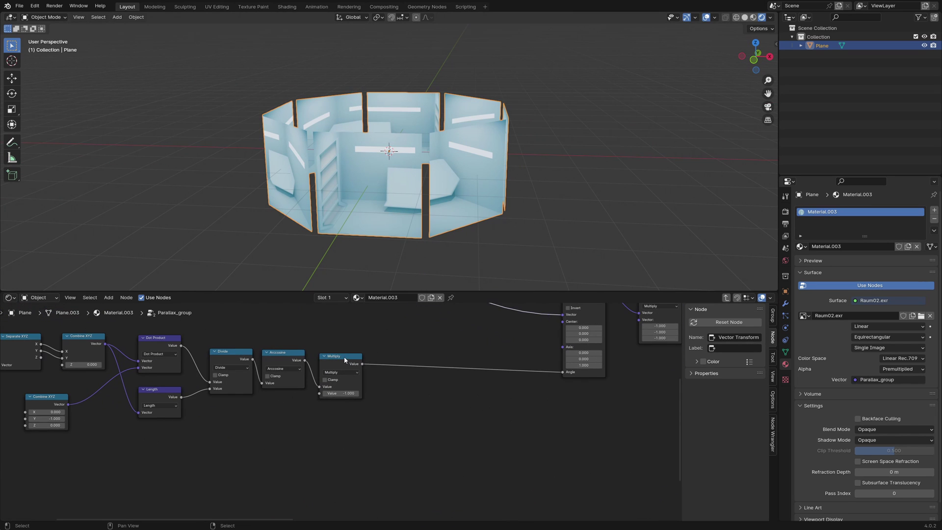
Make three copies of the Multiply node and turn the third one into an Add node
{"action": "key", "text": "shift+d"}
{"action": "left_click", "coordinate": [420, 411]}
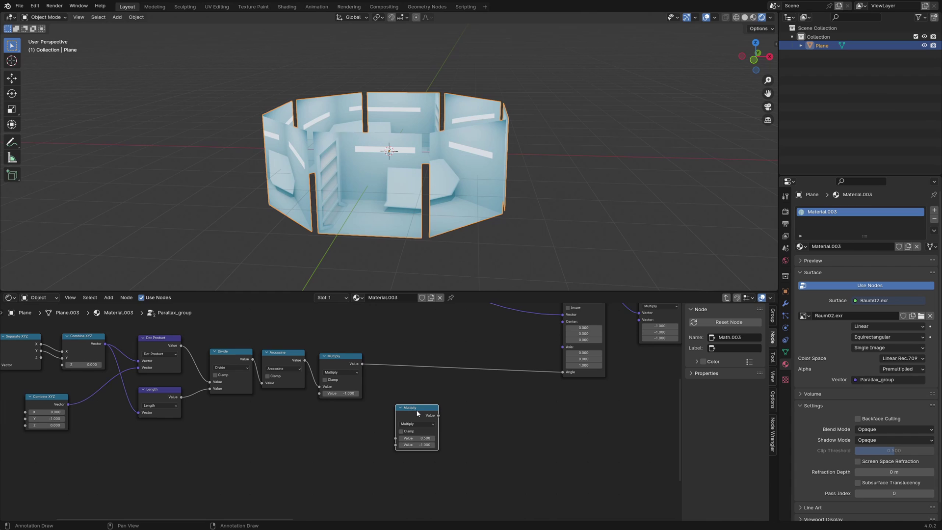
{"action": "key", "text": "shift+d"}
{"action": "left_click", "coordinate": [412, 346]}
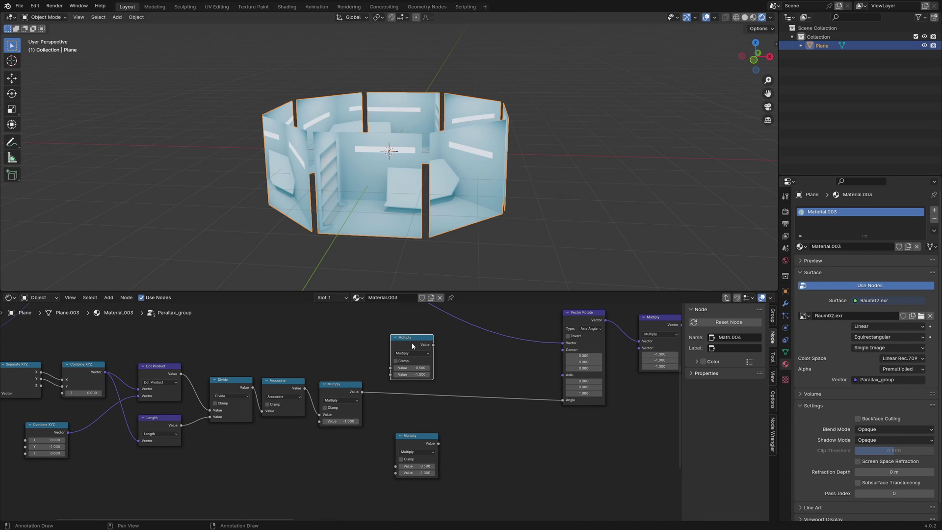
{"action": "key", "text": "shift+d"}
{"action": "left_click", "coordinate": [499, 431]}
{"action": "left_click", "coordinate": [494, 443]}
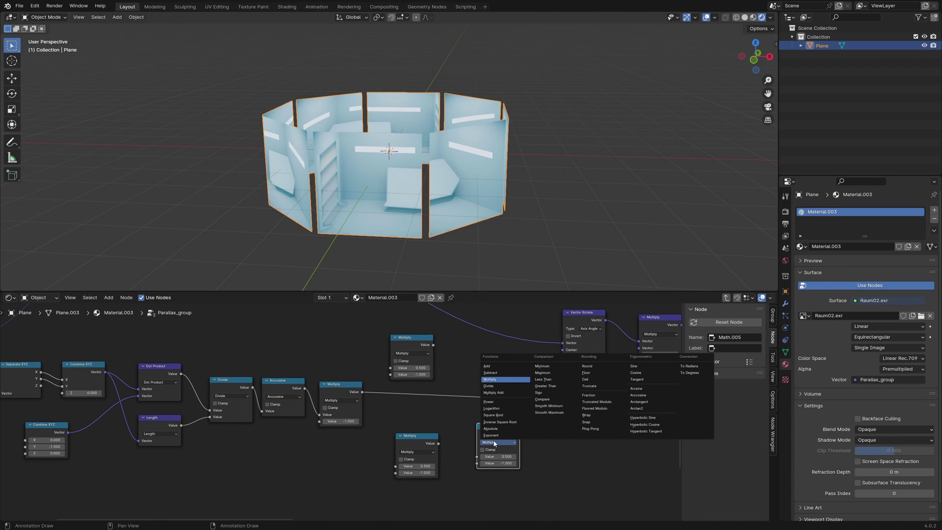
{"action": "left_click", "coordinate": [488, 366]}
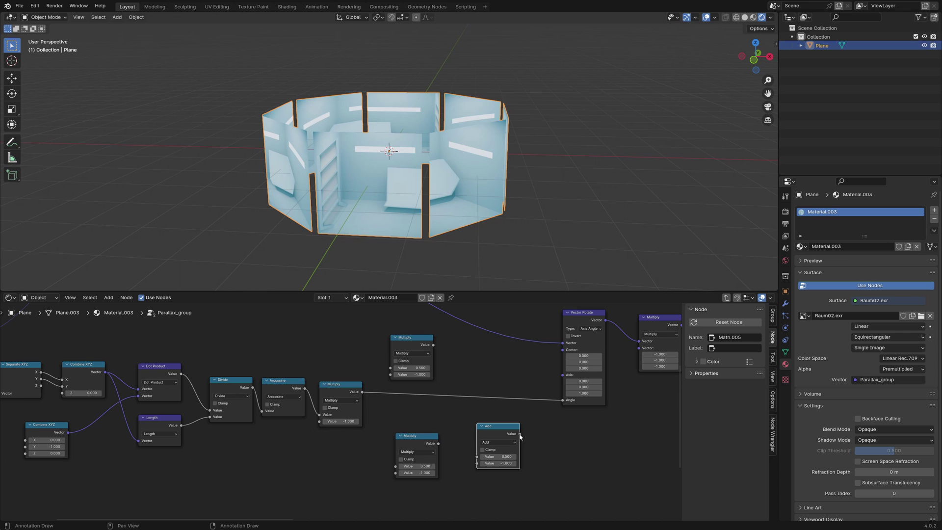
Link Add into Vector Rotate's Angle and feed the 0.5 and -1 Multiplies into the chain
{"action": "left_click_drag", "start_coordinate": [520, 434], "coordinate": [496, 391]}
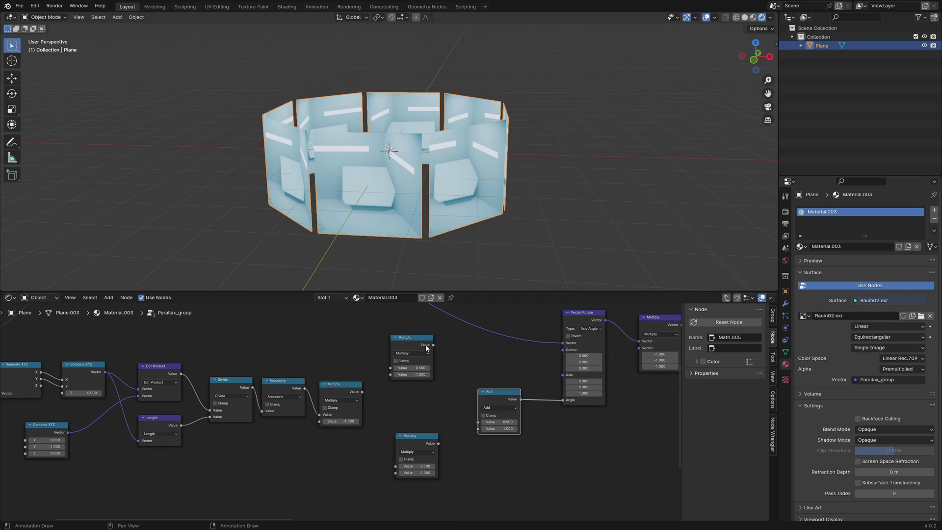
{"action": "left_click_drag", "start_coordinate": [433, 344], "coordinate": [478, 429]}
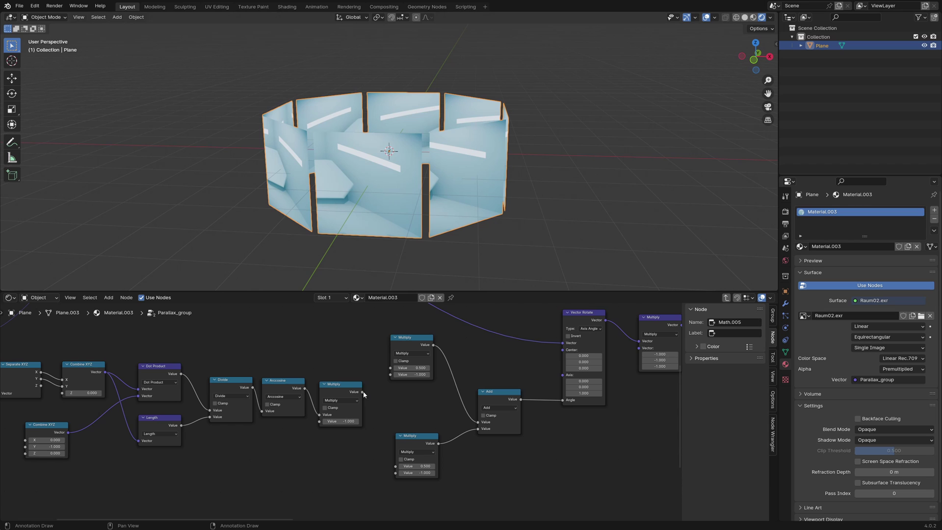
{"action": "left_click_drag", "start_coordinate": [362, 392], "coordinate": [395, 466]}
{"action": "key", "text": "Escape"}
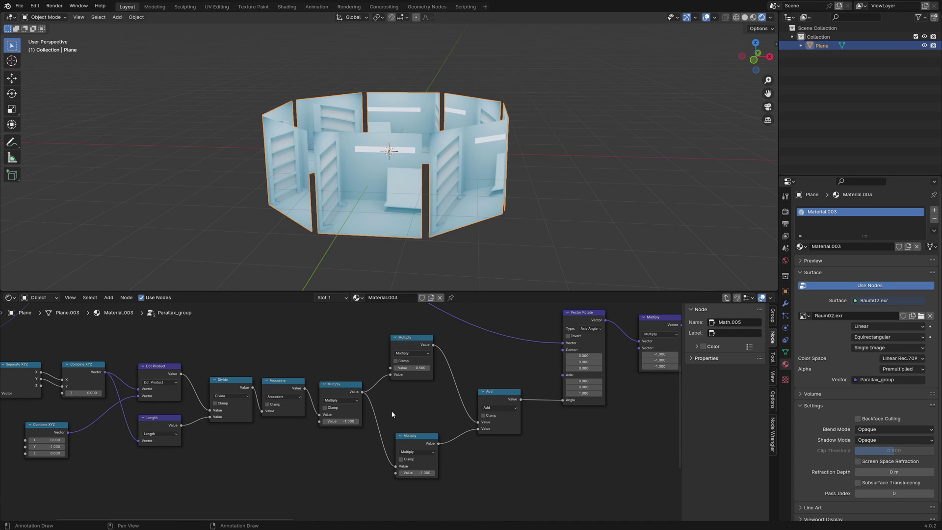
Add a second Separate XYZ node fed by the Geometry Normal
{"action": "scroll", "coordinate": [392, 415], "scroll_direction": "left", "scroll_amount": 10}
{"action": "scroll", "coordinate": [380, 408], "scroll_direction": "up", "scroll_amount": 5}
{"action": "left_click", "coordinate": [198, 445]}
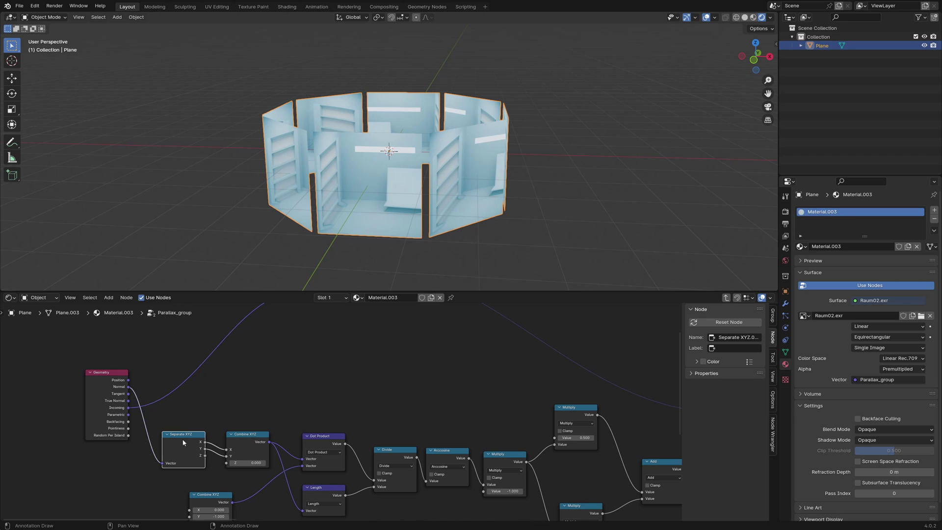
{"action": "key", "text": "shift+d"}
{"action": "left_click", "coordinate": [248, 371]}
{"action": "left_click_drag", "start_coordinate": [128, 387], "coordinate": [224, 390]}
Add a Less Than node with threshold 0 testing the normal's X
{"action": "left_click", "coordinate": [573, 415]}
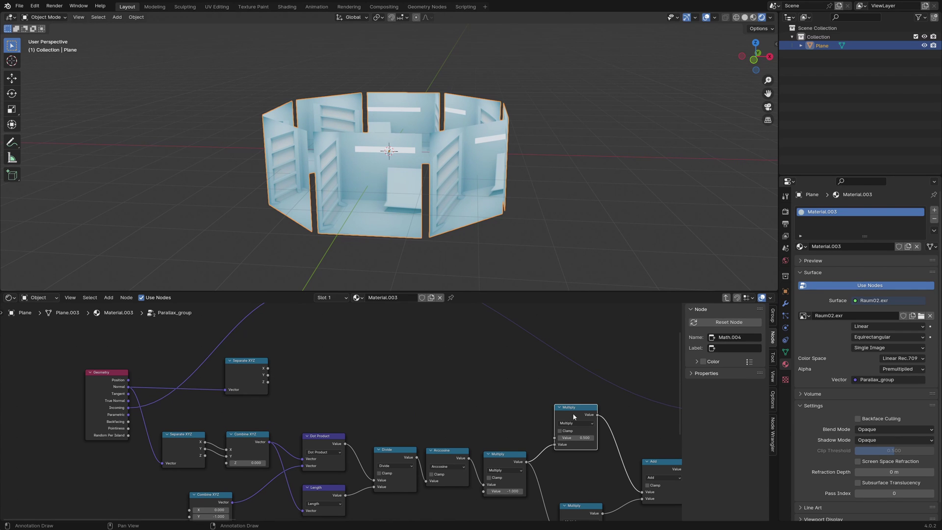
{"action": "key", "text": "shift+d"}
{"action": "left_click", "coordinate": [325, 360]}
{"action": "scroll", "coordinate": [319, 358], "scroll_direction": "up", "scroll_amount": 1}
{"action": "left_click", "coordinate": [321, 359]}
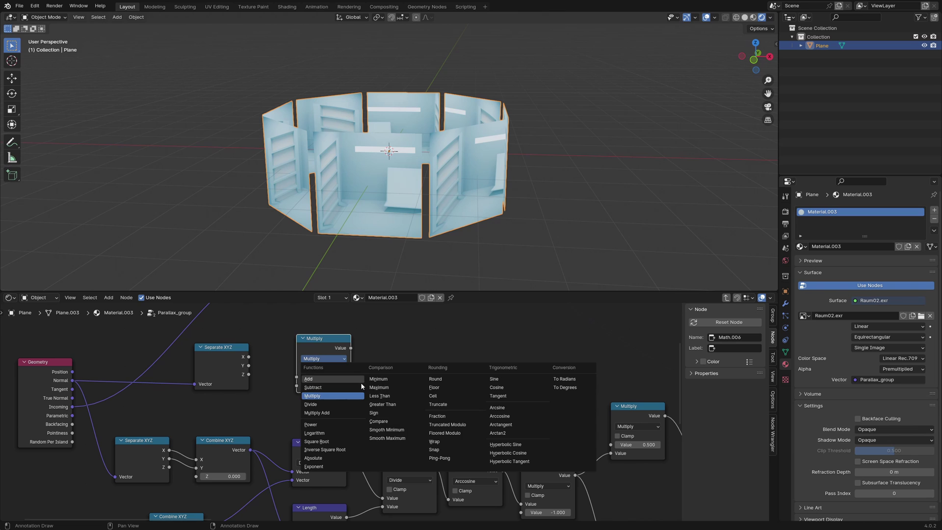
{"action": "left_click", "coordinate": [379, 396]}
{"action": "left_click", "coordinate": [324, 385]}
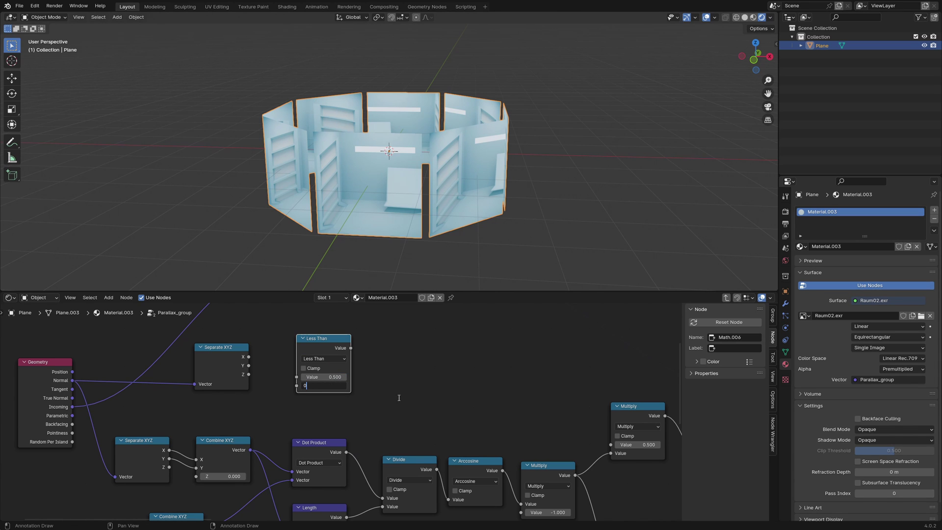
{"action": "type", "text": "0"}
{"action": "key", "text": "Return"}
{"action": "left_click_drag", "start_coordinate": [249, 357], "coordinate": [297, 377]}
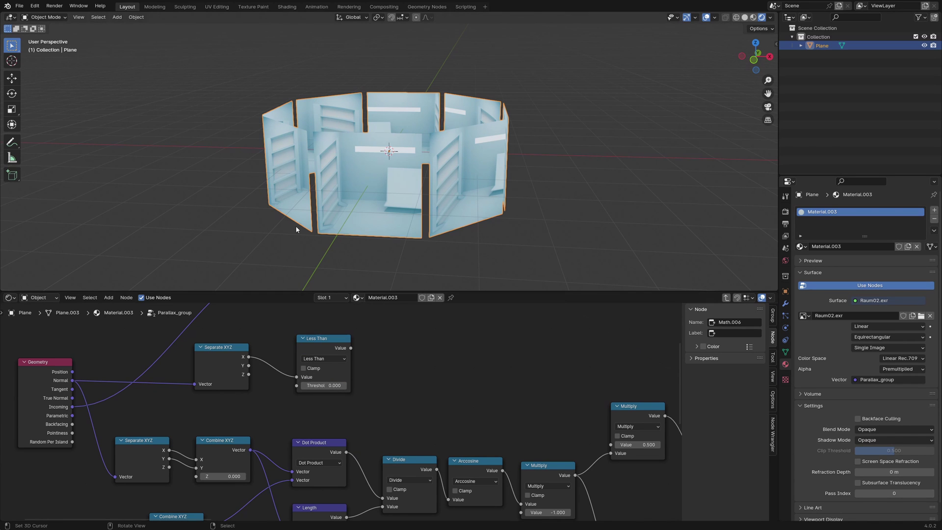
Pass the Less Than result through a new ×-1 Multiply into the 0.5 Multiply
{"action": "middle_click_drag", "start_coordinate": [296, 229], "coordinate": [268, 158]}
{"action": "left_click", "coordinate": [548, 466]}
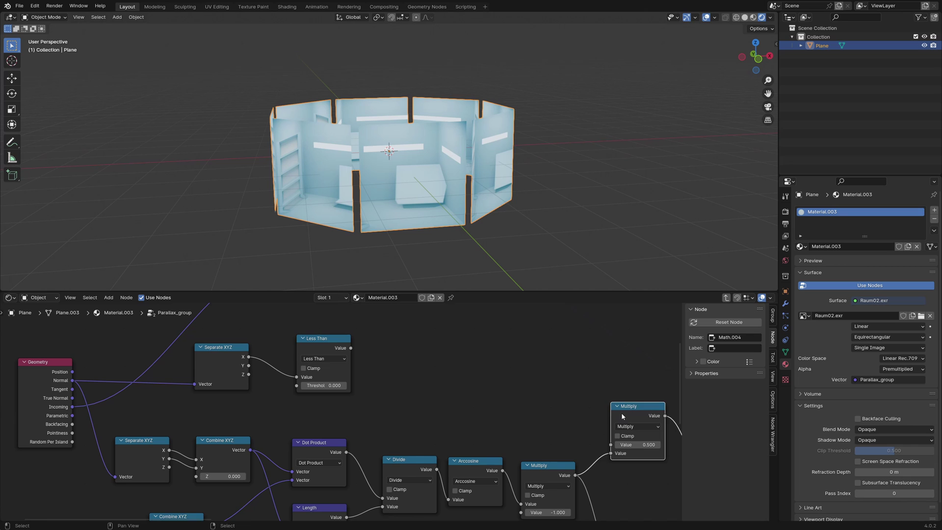
{"action": "key", "text": "shift+d"}
{"action": "left_click", "coordinate": [402, 350]}
{"action": "left_click_drag", "start_coordinate": [351, 348], "coordinate": [431, 387]}
{"action": "left_click_drag", "start_coordinate": [485, 359], "coordinate": [611, 444]}
{"action": "scroll", "coordinate": [427, 417], "scroll_direction": "down", "scroll_amount": 1}
{"action": "scroll", "coordinate": [428, 417], "scroll_direction": "down", "scroll_amount": 3}
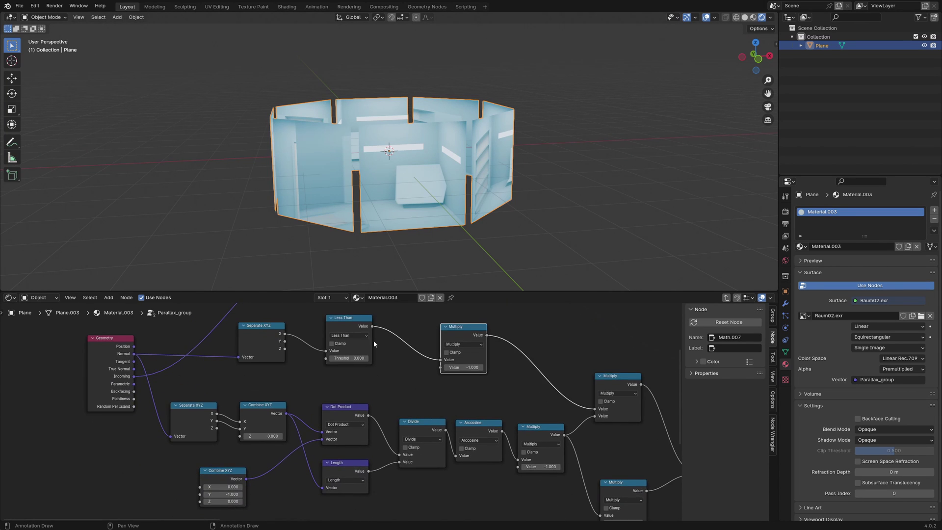
Duplicate the Less Than node and switch the copy to Greater Than
{"action": "left_click", "coordinate": [372, 340]}
{"action": "key", "text": "shift+d"}
{"action": "left_click", "coordinate": [466, 527]}
{"action": "left_click", "coordinate": [408, 465]}
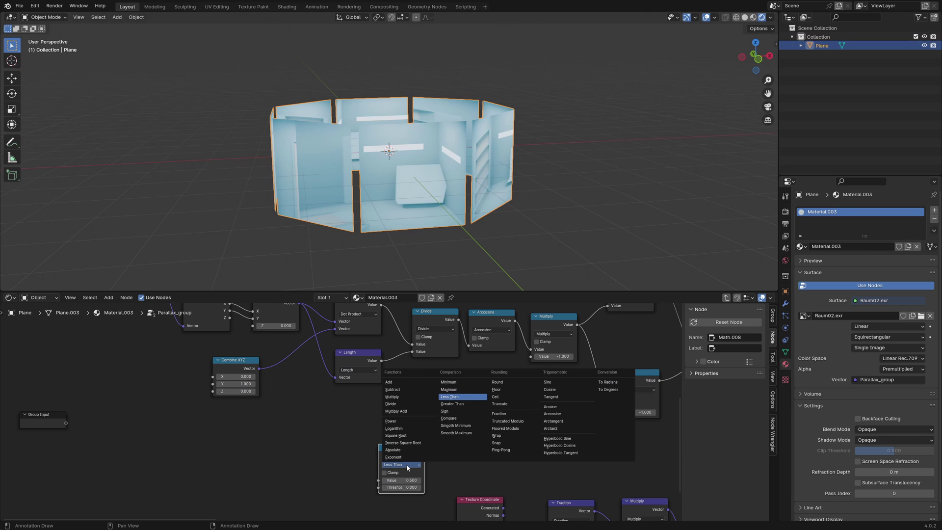
{"action": "left_click", "coordinate": [466, 403]}
Wire the normal's component into Greater Than and its result into the lower Multiply
{"action": "middle_click_drag", "start_coordinate": [392, 452], "coordinate": [405, 480]}
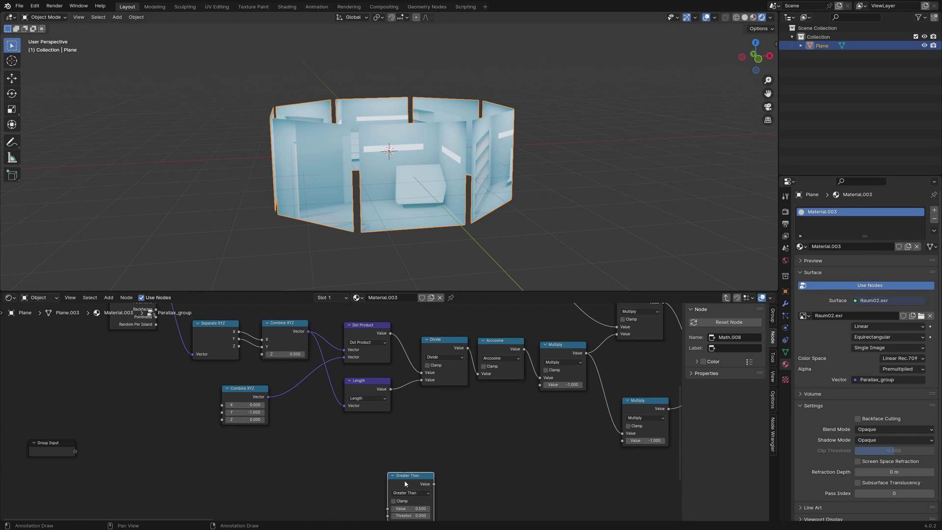
{"action": "scroll", "coordinate": [345, 342], "scroll_direction": "down", "scroll_amount": 2}
{"action": "scroll", "coordinate": [345, 343], "scroll_direction": "down", "scroll_amount": 1}
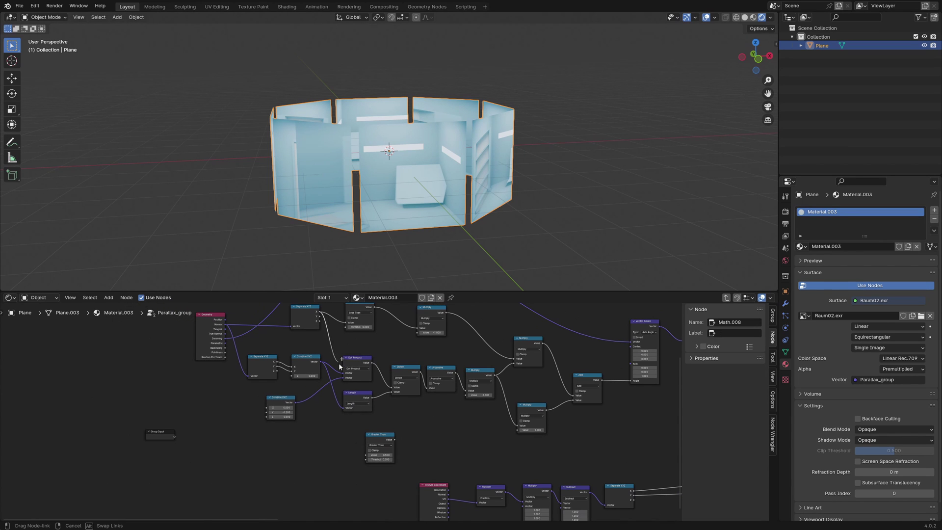
{"action": "left_click_drag", "start_coordinate": [317, 312], "coordinate": [365, 454]}
{"action": "middle_click_drag", "start_coordinate": [446, 449], "coordinate": [343, 418]}
{"action": "scroll", "coordinate": [342, 417], "scroll_direction": "up", "scroll_amount": 2}
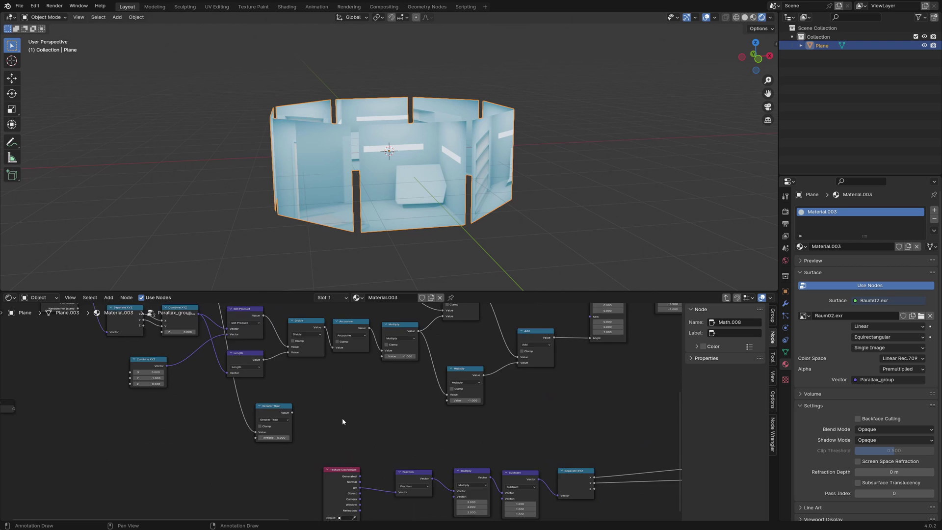
{"action": "left_click_drag", "start_coordinate": [279, 412], "coordinate": [476, 397]}
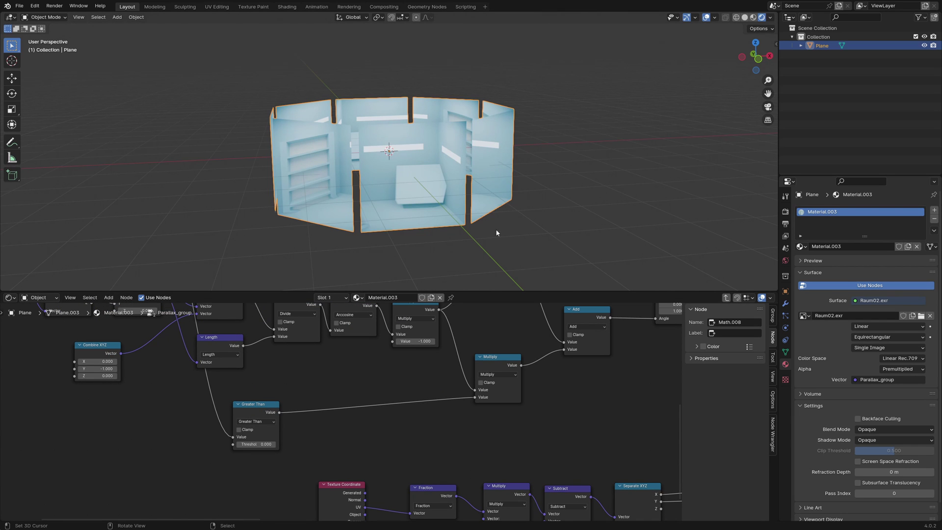
{"action": "middle_click_drag", "start_coordinate": [496, 232], "coordinate": [537, 212]}
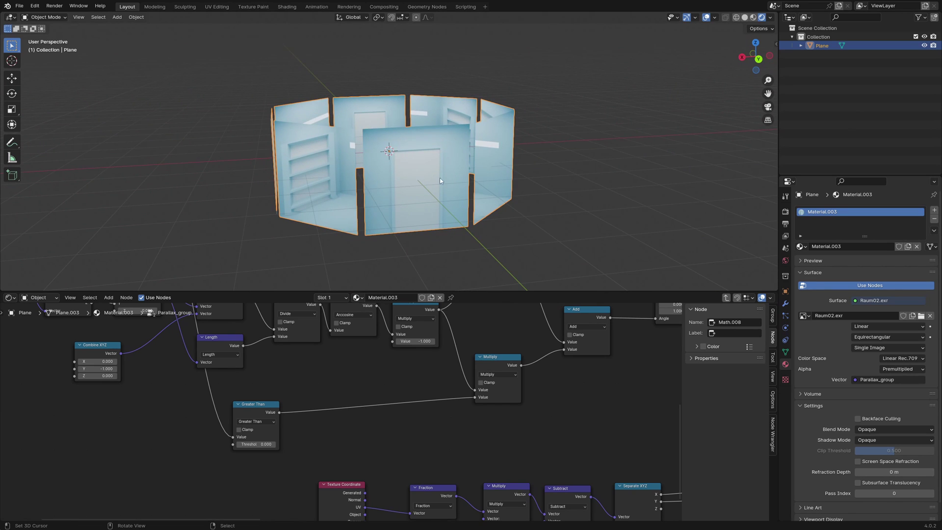
Set the Greater Than threshold to -0.0001
{"action": "scroll", "coordinate": [341, 421], "scroll_direction": "down", "scroll_amount": 2}
{"action": "scroll", "coordinate": [340, 427], "scroll_direction": "up", "scroll_amount": 5}
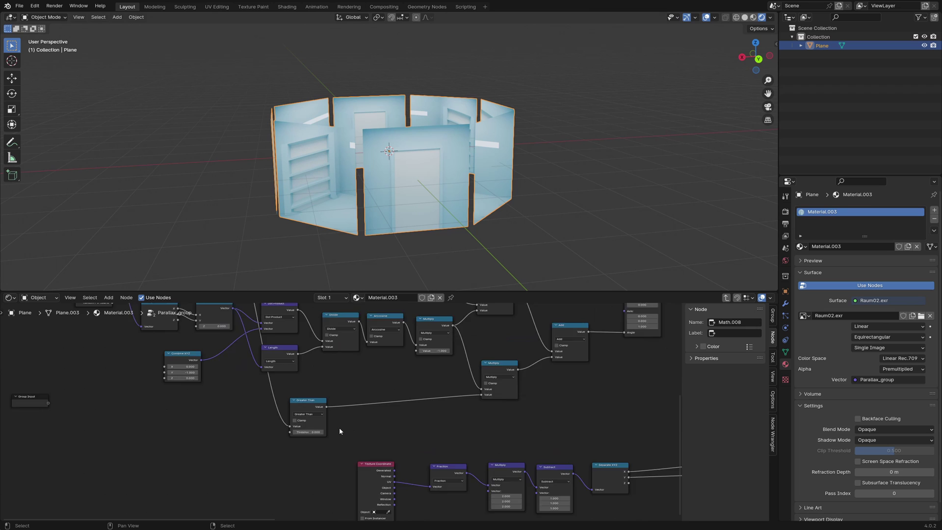
{"action": "left_click", "coordinate": [273, 455]}
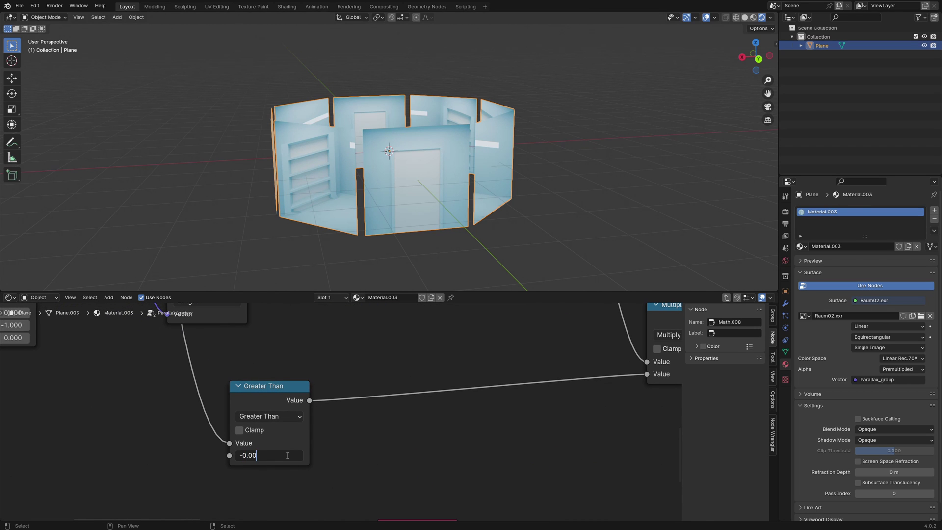
{"action": "type", "text": "-0.0001"}
{"action": "key", "text": "Return"}
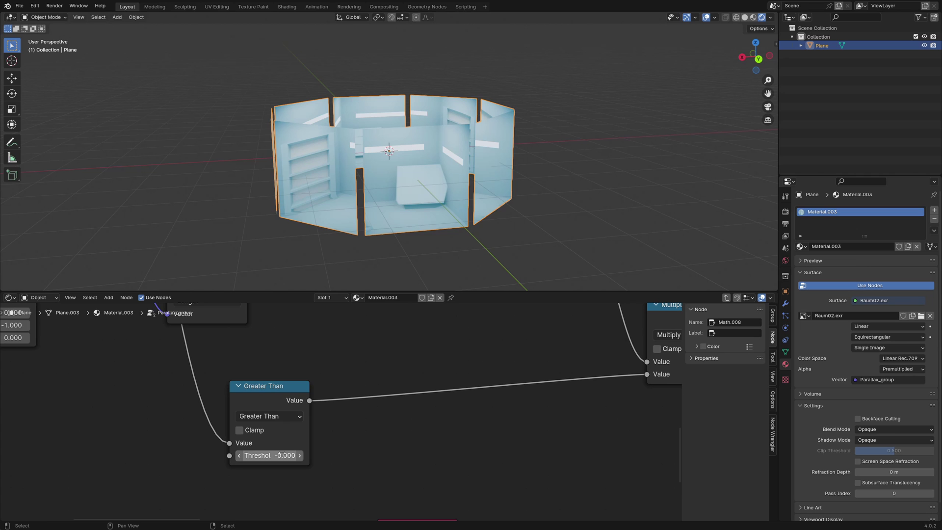
Orbit around the ring to confirm every window's room is oriented correctly
{"action": "scroll", "coordinate": [440, 184], "scroll_direction": "down", "scroll_amount": 2}
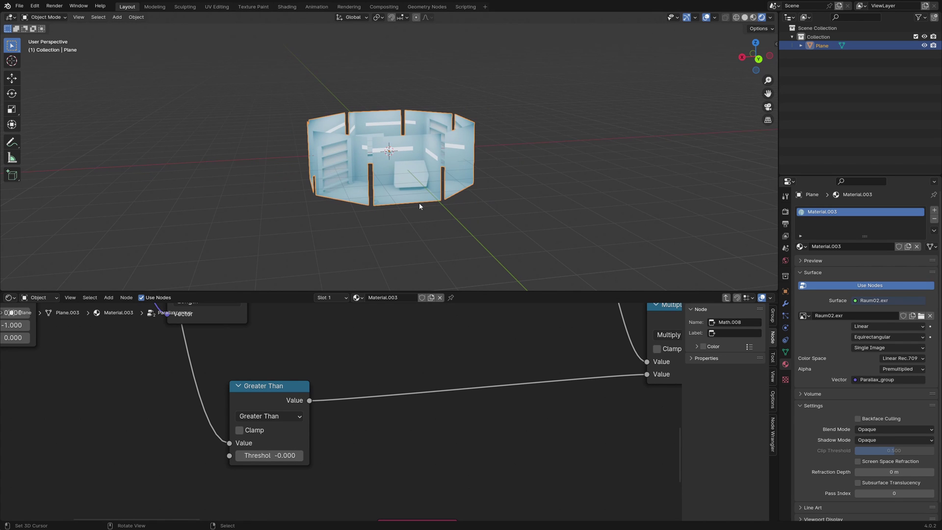
{"action": "middle_click_drag", "start_coordinate": [419, 207], "coordinate": [597, 220]}
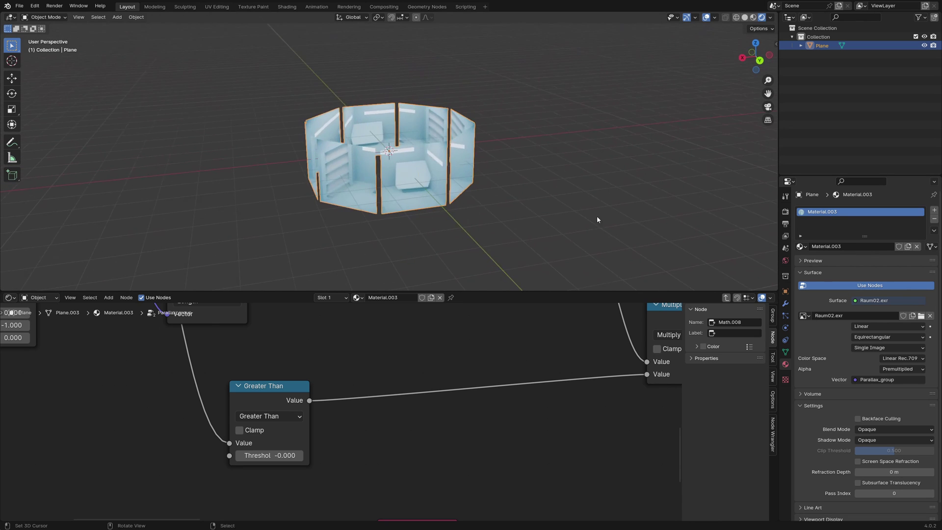
{"action": "middle_click_drag", "start_coordinate": [506, 191], "coordinate": [456, 189]}
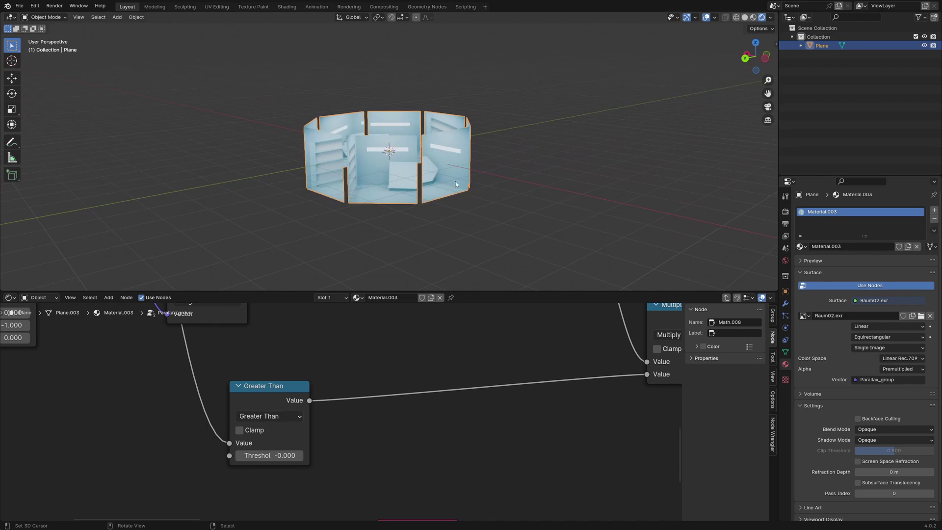
{"action": "middle_click_drag", "start_coordinate": [455, 184], "coordinate": [434, 173]}
Orbit the view around the ring of windows
{"action": "middle_click_drag", "start_coordinate": [492, 181], "coordinate": [367, 183]}
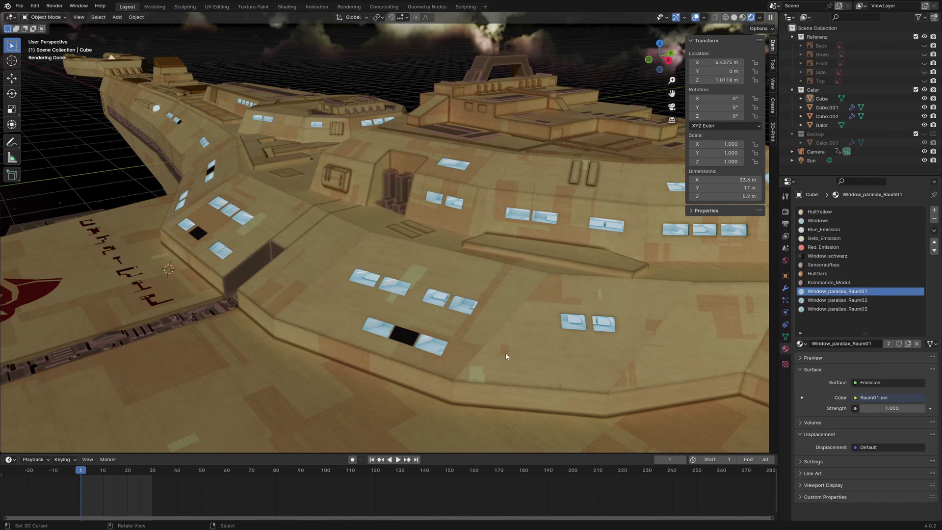